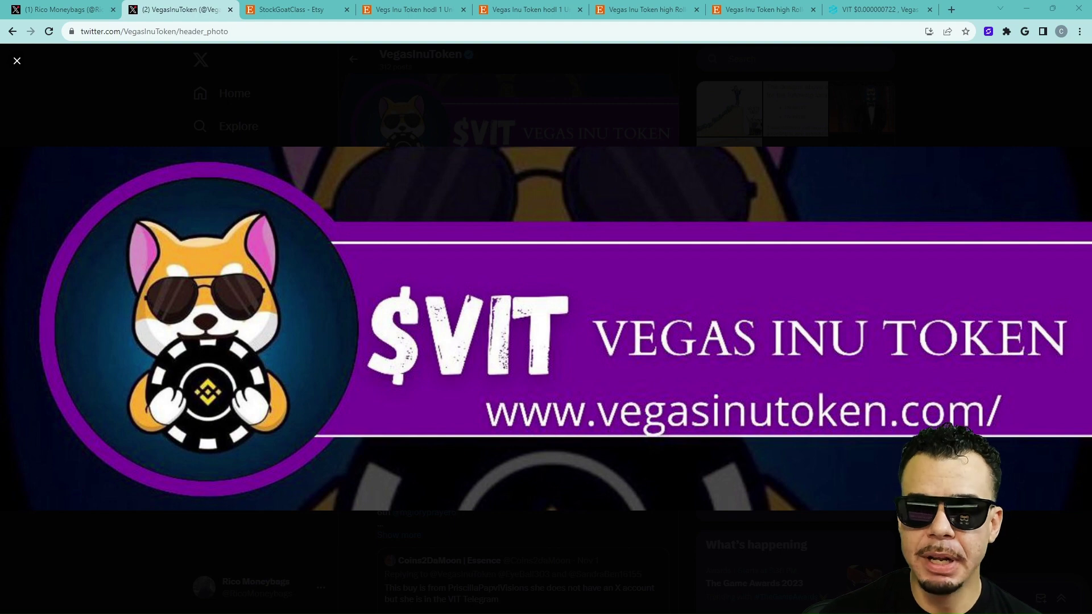
# Close the enlarged VegasInuToken header photo on the X profile
pyautogui.click(18, 60)
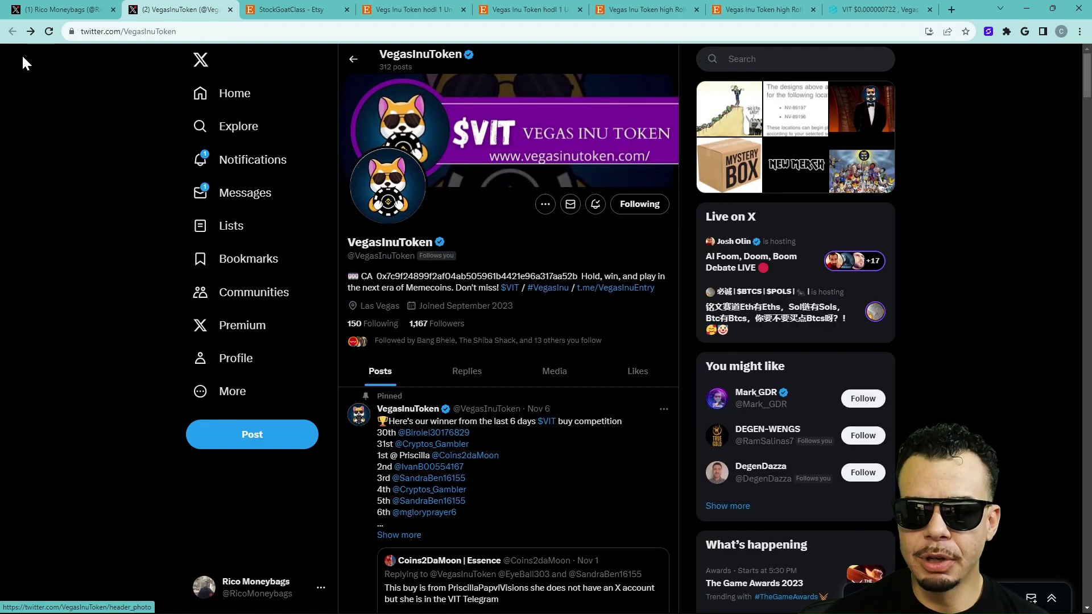
pyautogui.scroll(-2, 560, 288)
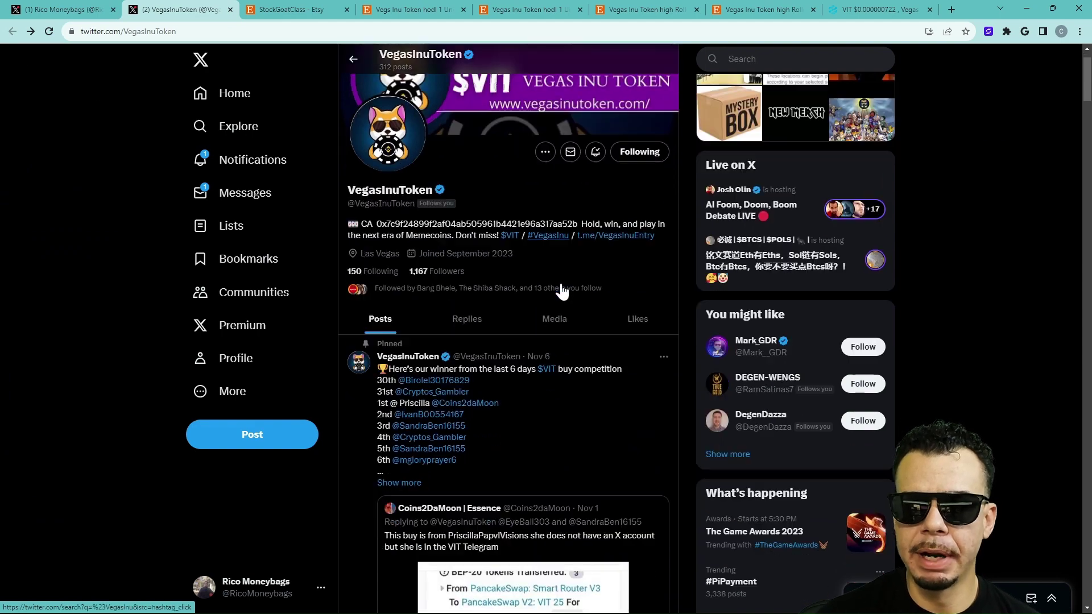
pyautogui.scroll(-2, 556, 282)
pyautogui.scroll(2, 559, 282)
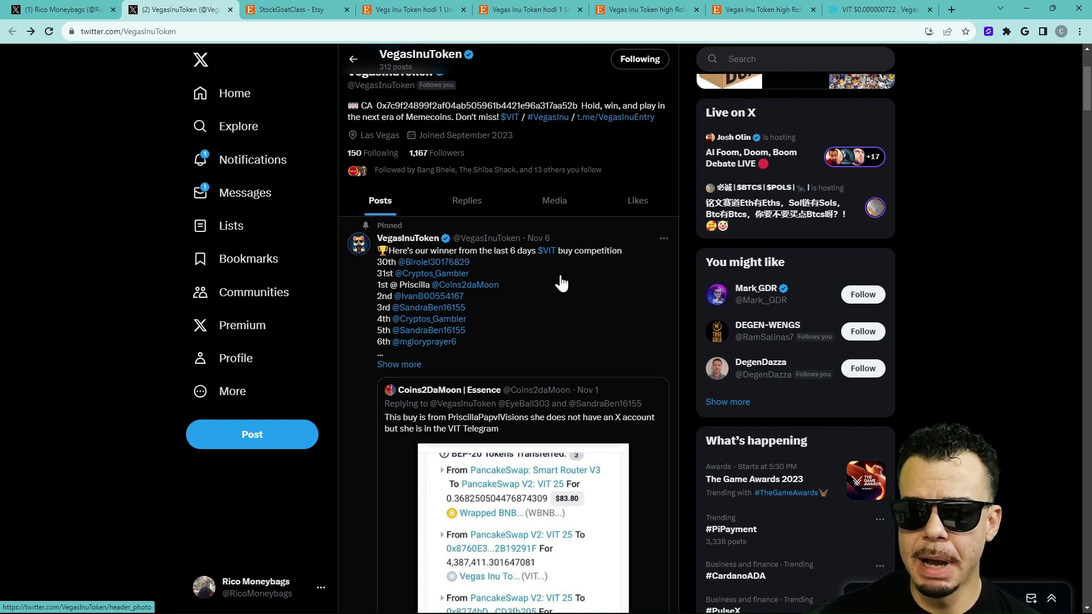
pyautogui.scroll(-3, 515, 367)
pyautogui.scroll(-3, 513, 371)
pyautogui.scroll(-2, 512, 371)
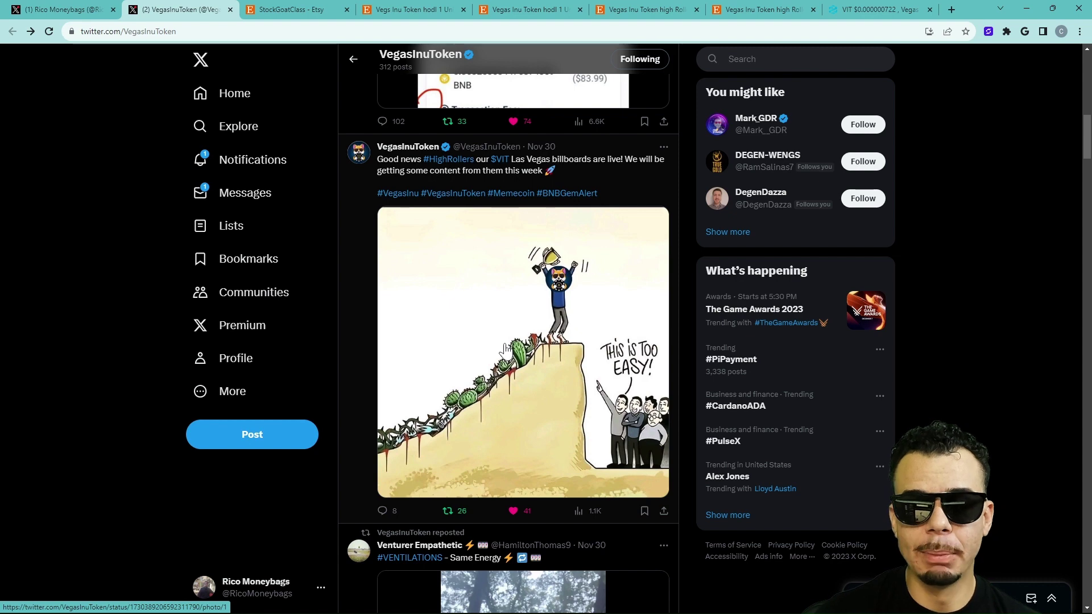
pyautogui.scroll(-1, 507, 351)
pyautogui.scroll(-2, 512, 380)
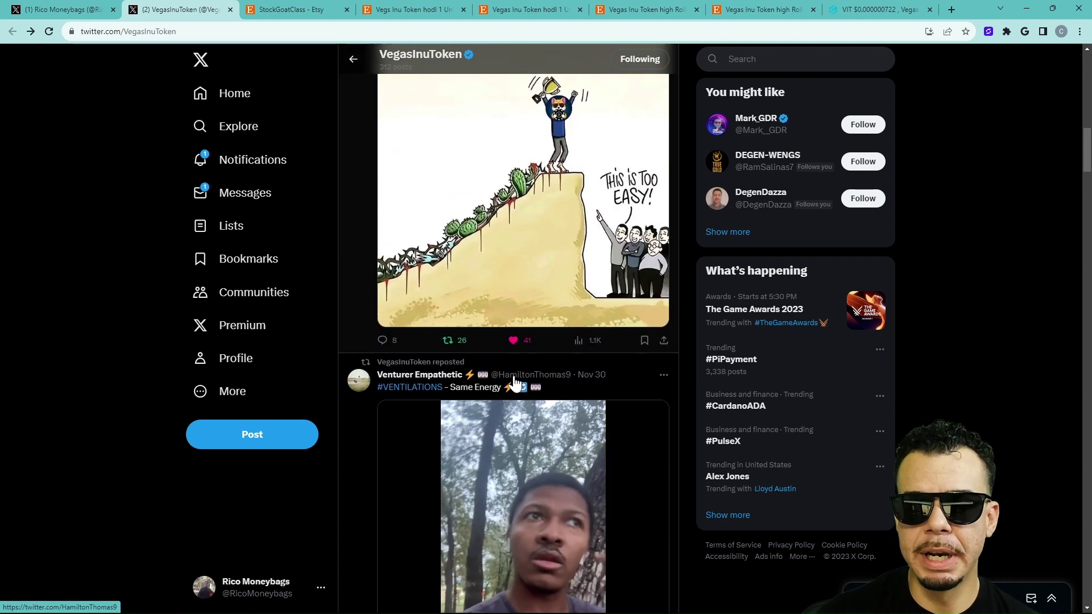
pyautogui.scroll(-2, 516, 382)
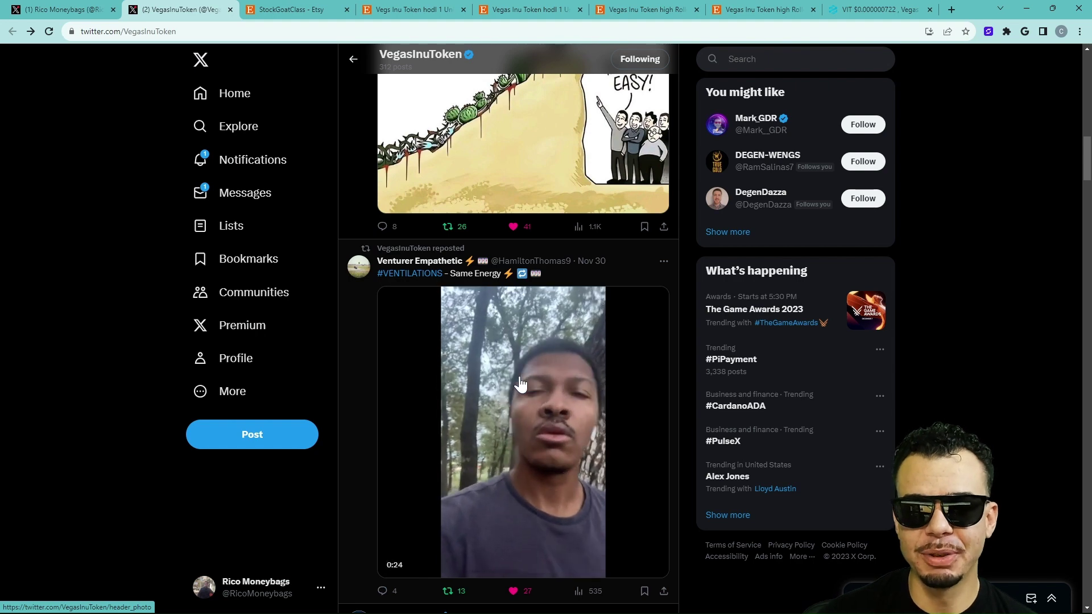
pyautogui.scroll(-2, 519, 383)
pyautogui.scroll(-2, 502, 348)
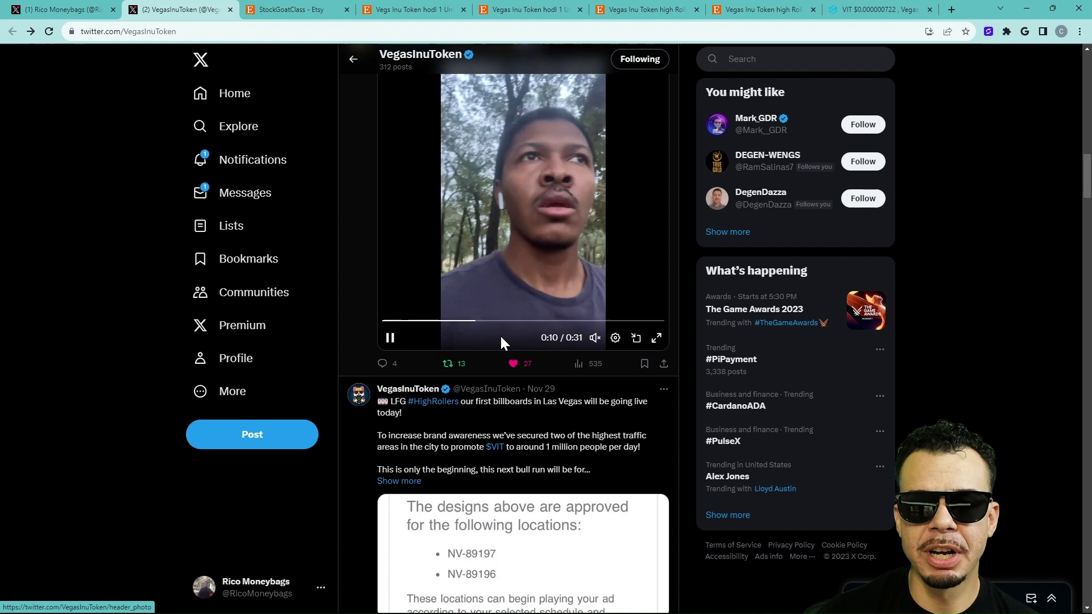
pyautogui.scroll(1, 511, 342)
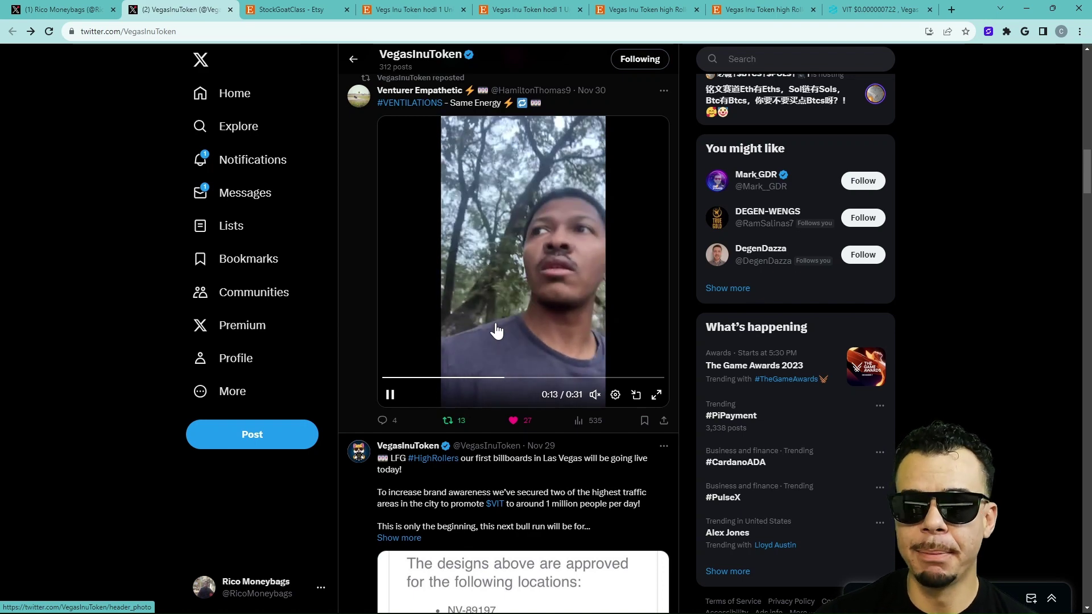
pyautogui.scroll(-2, 513, 251)
pyautogui.scroll(-3, 529, 282)
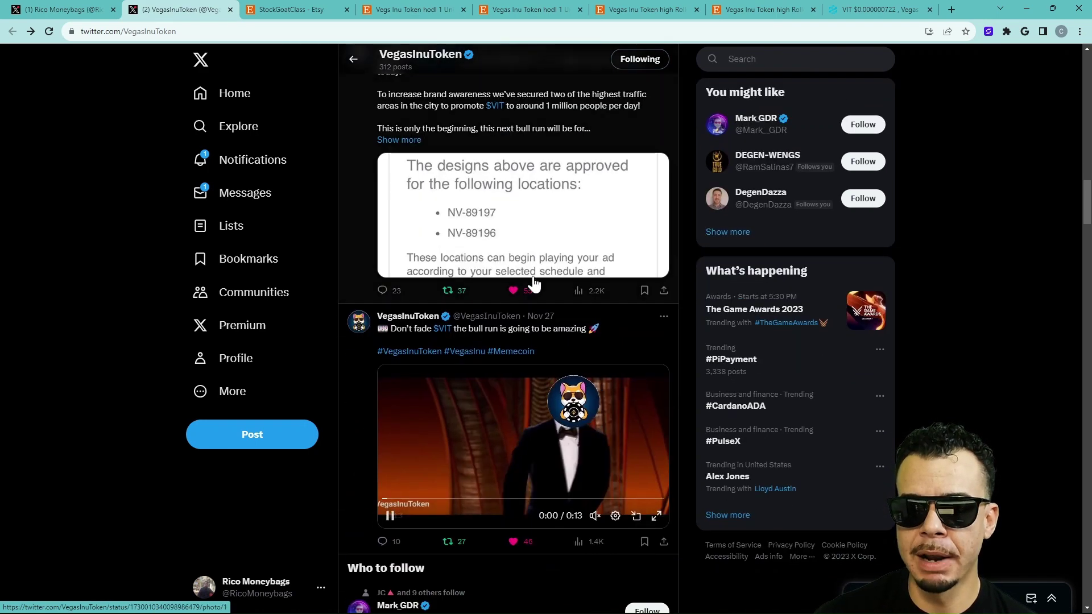
pyautogui.scroll(1, 524, 274)
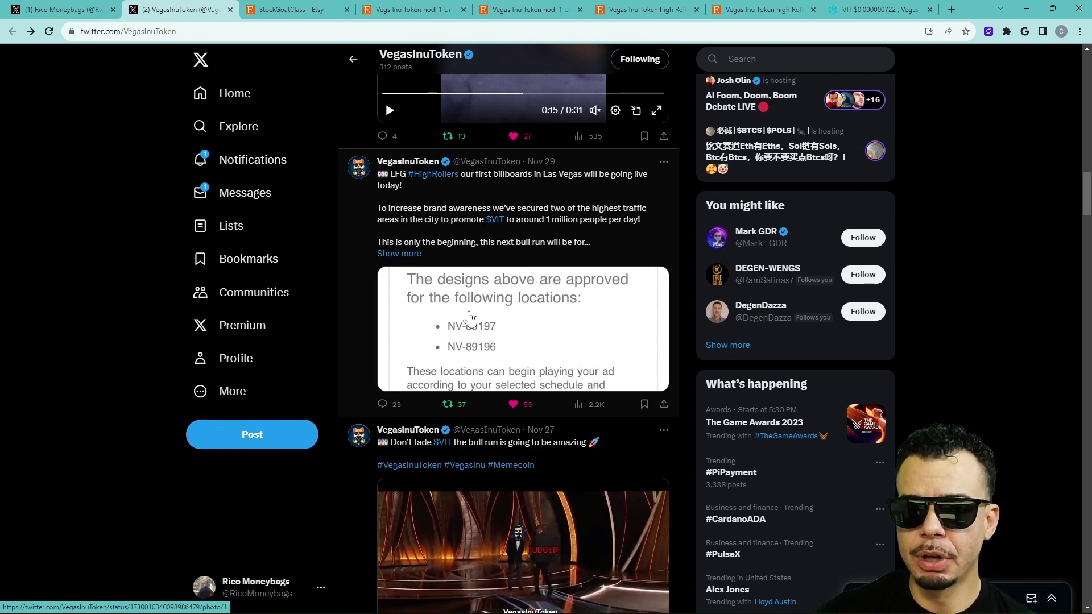
pyautogui.scroll(-1, 475, 306)
pyautogui.scroll(-2, 475, 307)
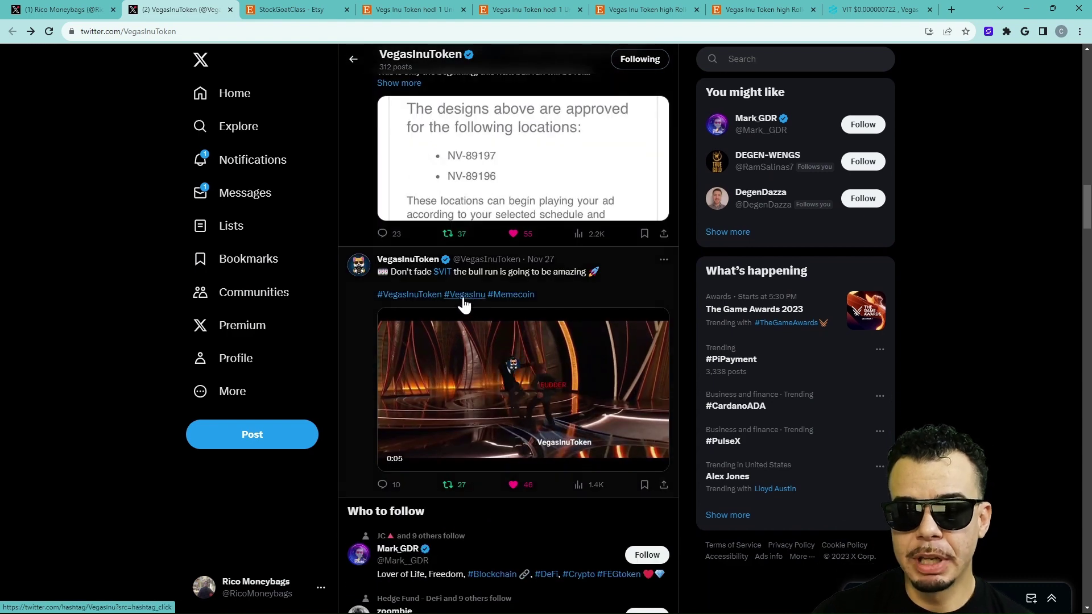
pyautogui.scroll(-1, 472, 340)
pyautogui.scroll(-1, 473, 340)
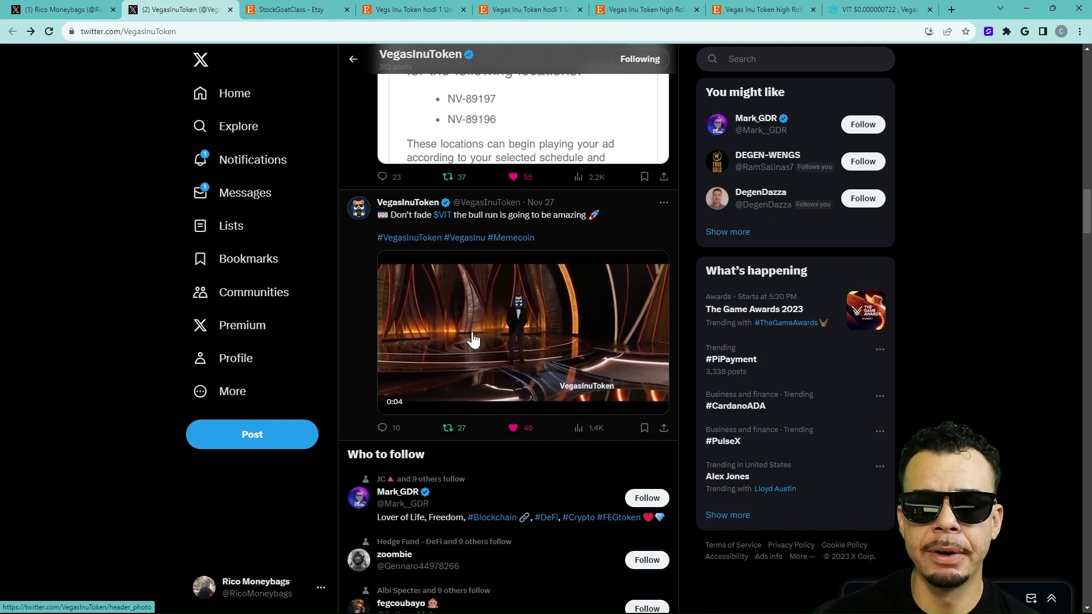
pyautogui.scroll(-3, 475, 339)
pyautogui.scroll(-3, 475, 324)
pyautogui.scroll(-1, 475, 322)
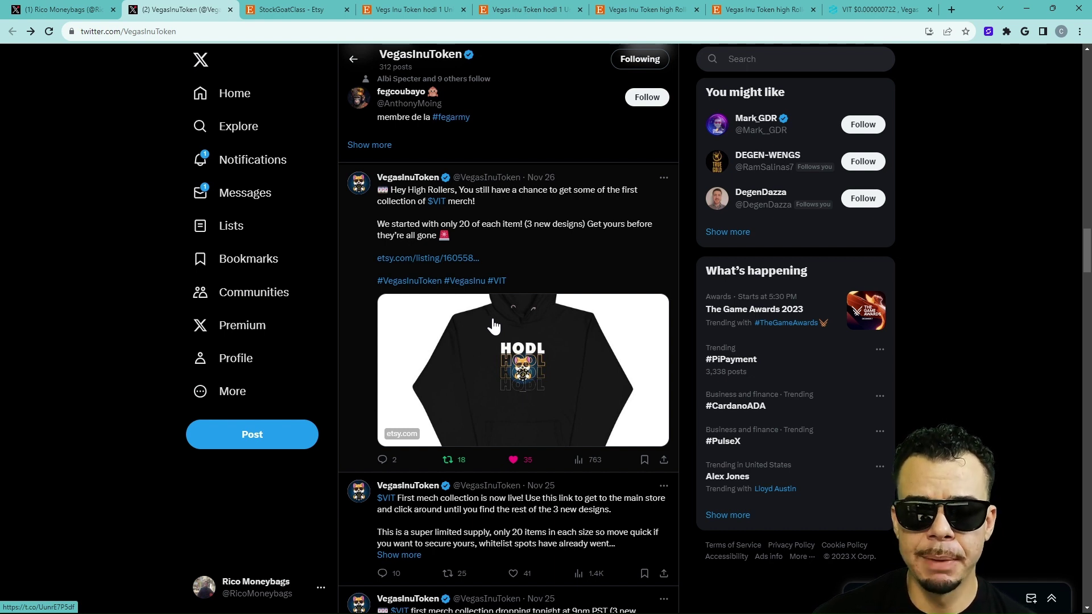
pyautogui.scroll(-2, 537, 224)
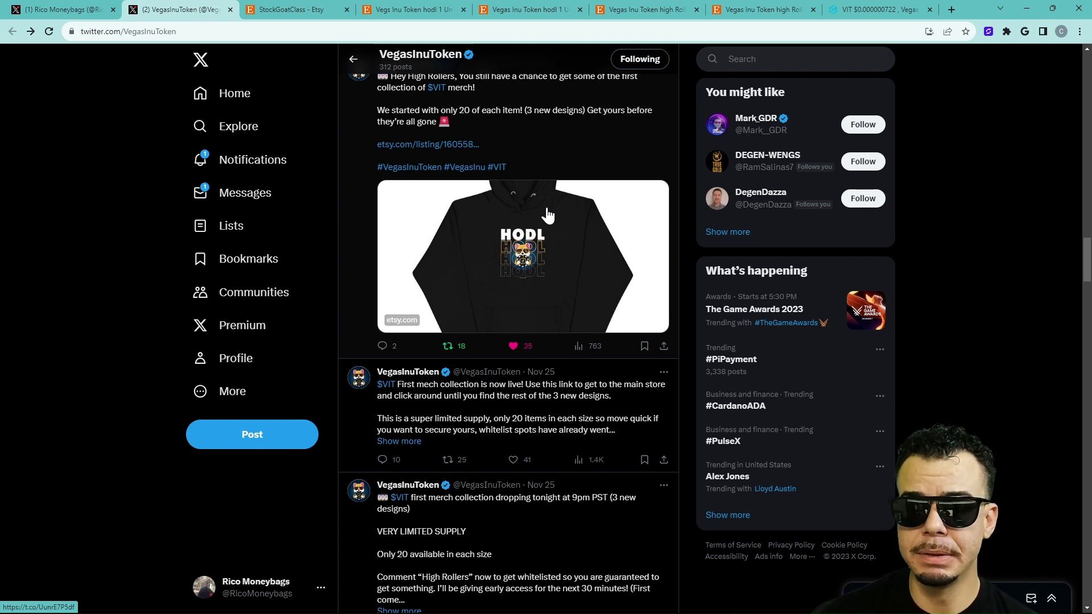
pyautogui.scroll(-1, 559, 187)
pyautogui.scroll(-1, 567, 179)
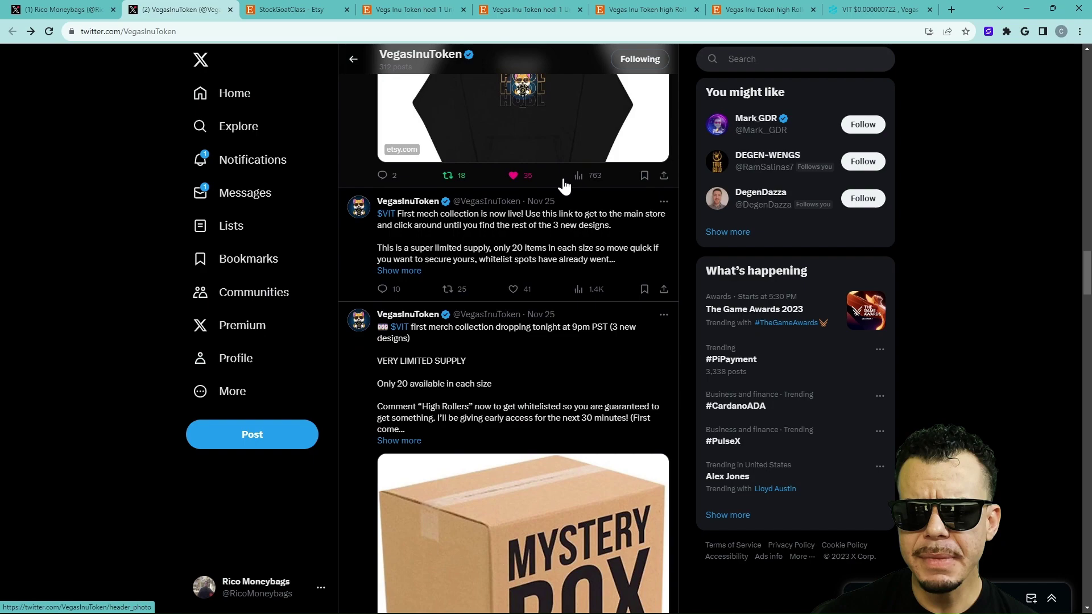
pyautogui.scroll(-3, 567, 208)
pyautogui.scroll(-1, 567, 209)
pyautogui.scroll(-3, 567, 210)
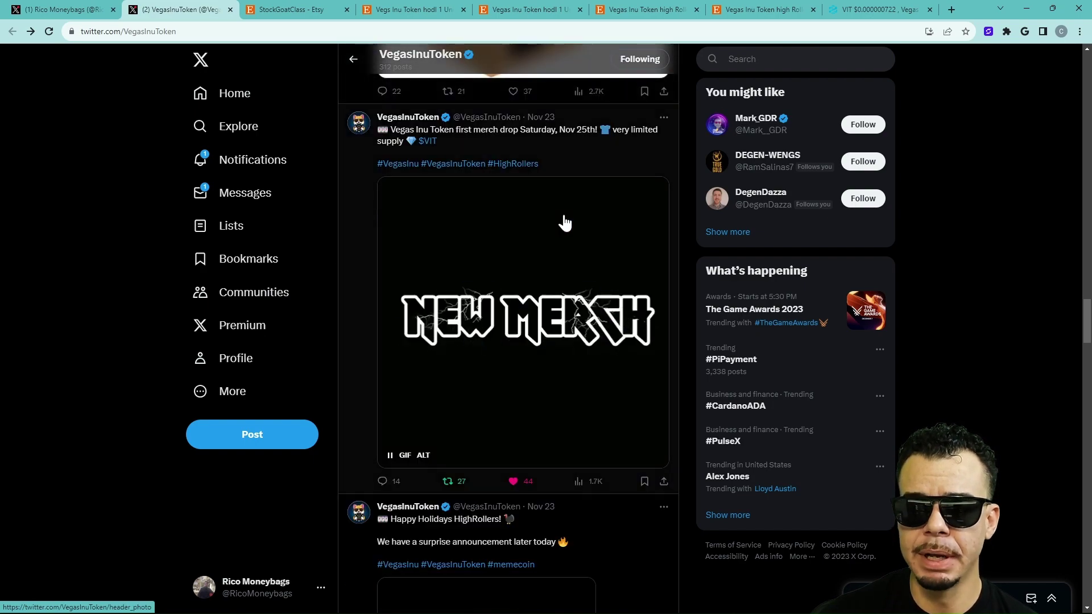
pyautogui.scroll(5, 563, 222)
pyautogui.scroll(4, 563, 223)
pyautogui.scroll(5, 565, 222)
pyautogui.scroll(5, 565, 222)
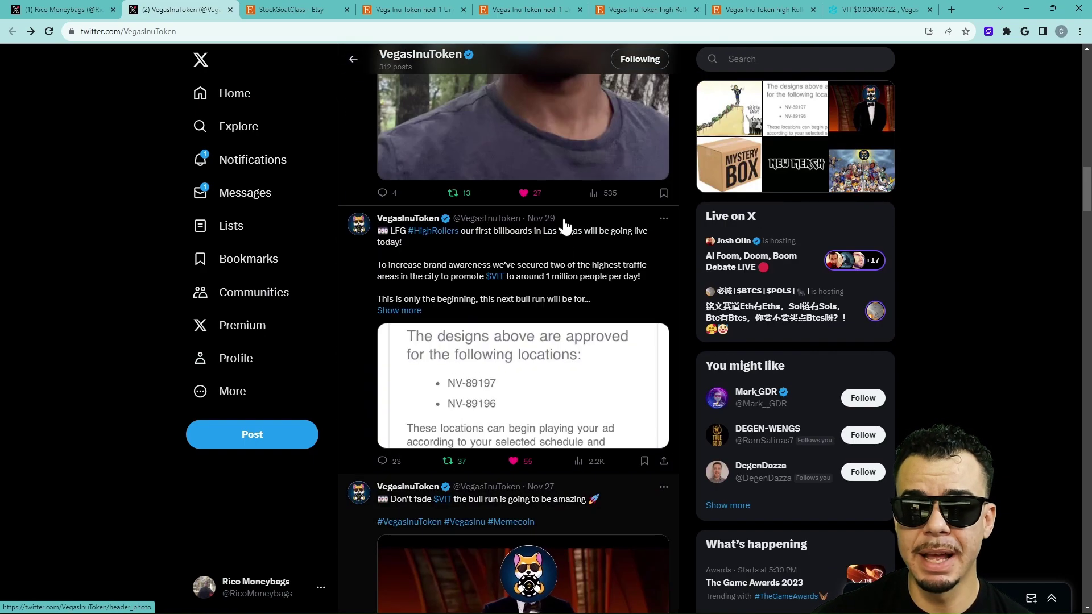
pyautogui.scroll(5, 566, 226)
pyautogui.scroll(5, 581, 243)
pyautogui.scroll(2, 580, 256)
pyautogui.scroll(5, 574, 265)
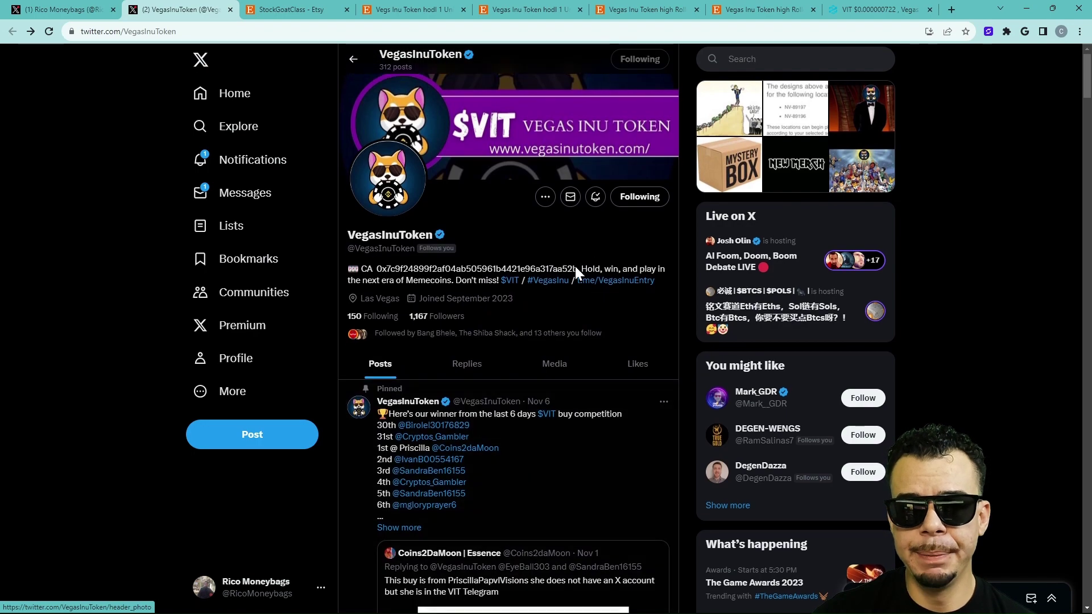
pyautogui.scroll(1, 574, 266)
# Go from the StockGoatClass shop to the 'Vegs Inu Token hodl 1' sweatshirt listing
pyautogui.click(316, 8)
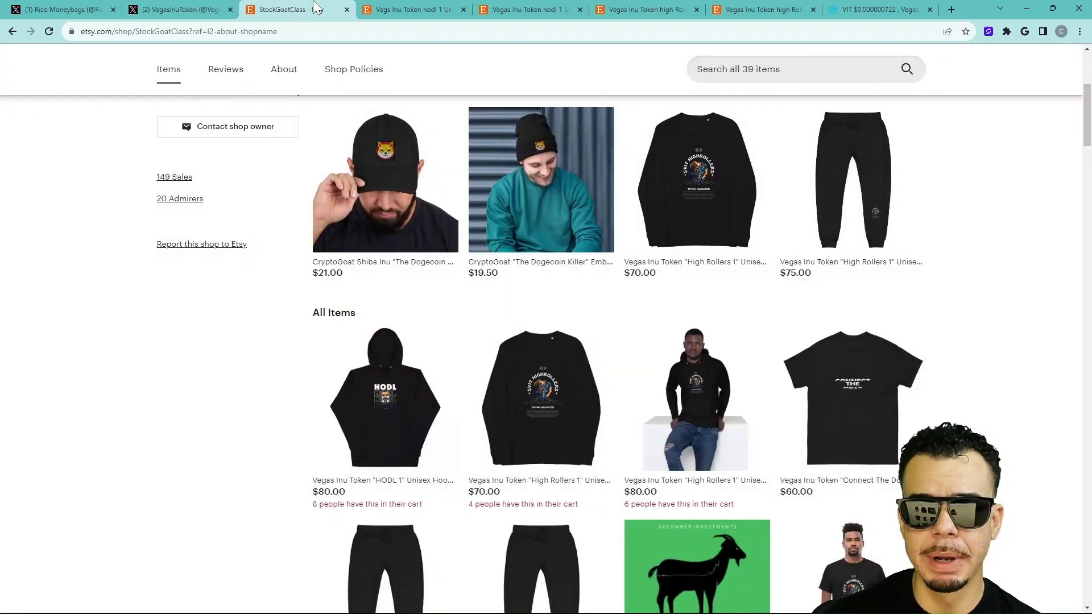
pyautogui.scroll(3, 413, 333)
pyautogui.scroll(-2, 424, 347)
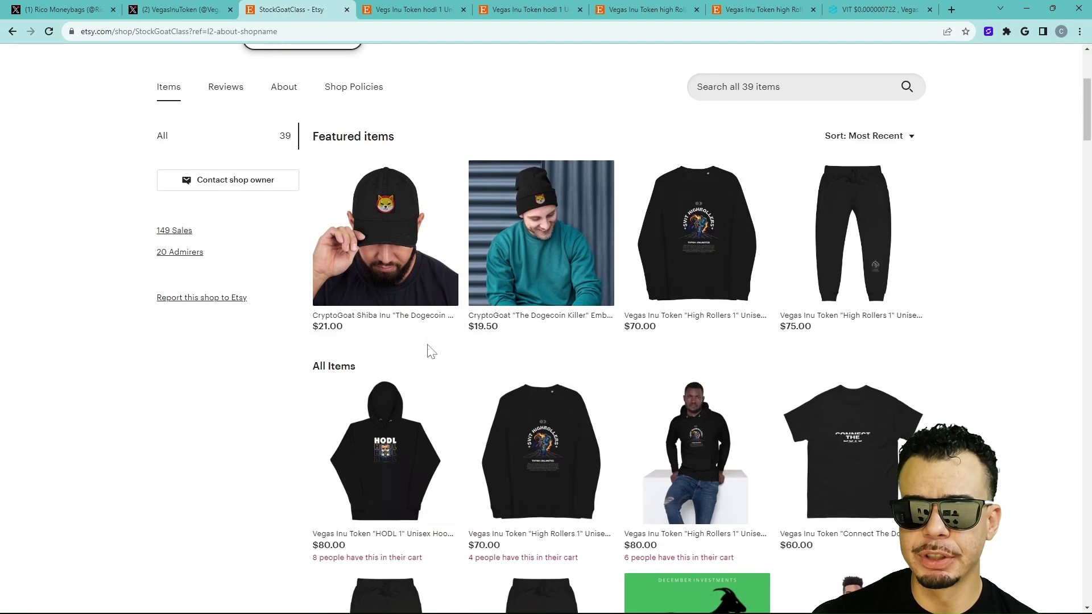
pyautogui.scroll(-1, 429, 351)
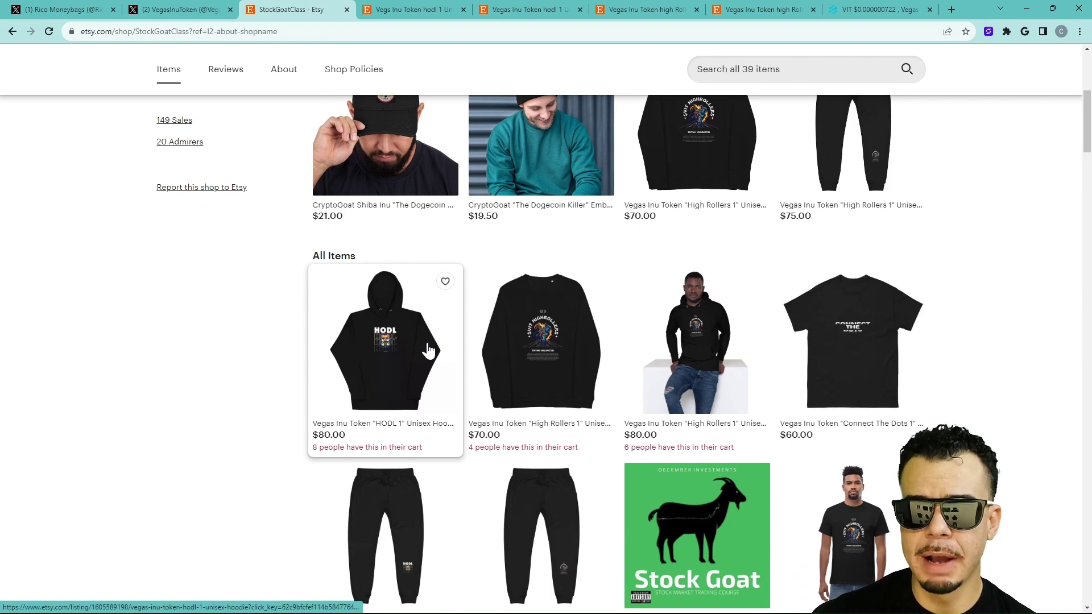
pyautogui.click(400, 8)
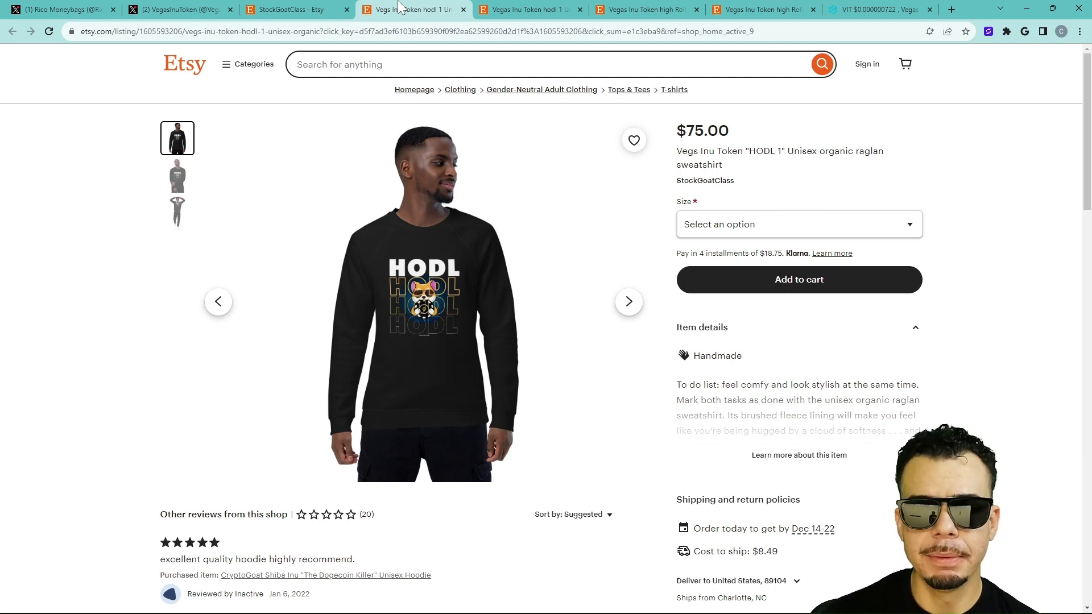
# View the HODL 1 hoodie, High Rollers sweatpants and sweatshirt listings, then the VIT chart
pyautogui.click(505, 9)
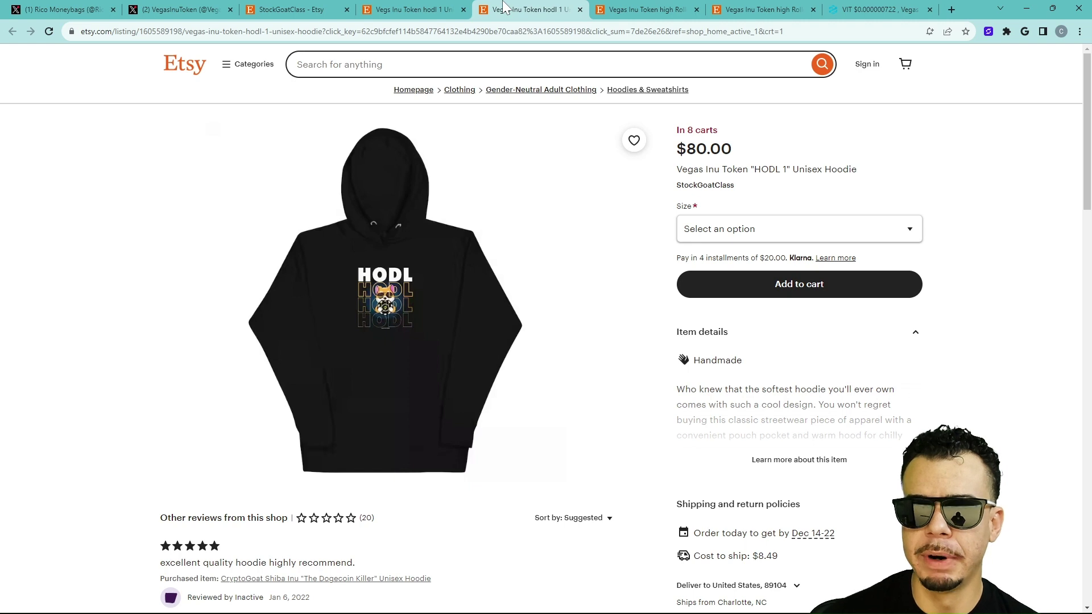
pyautogui.click(673, 9)
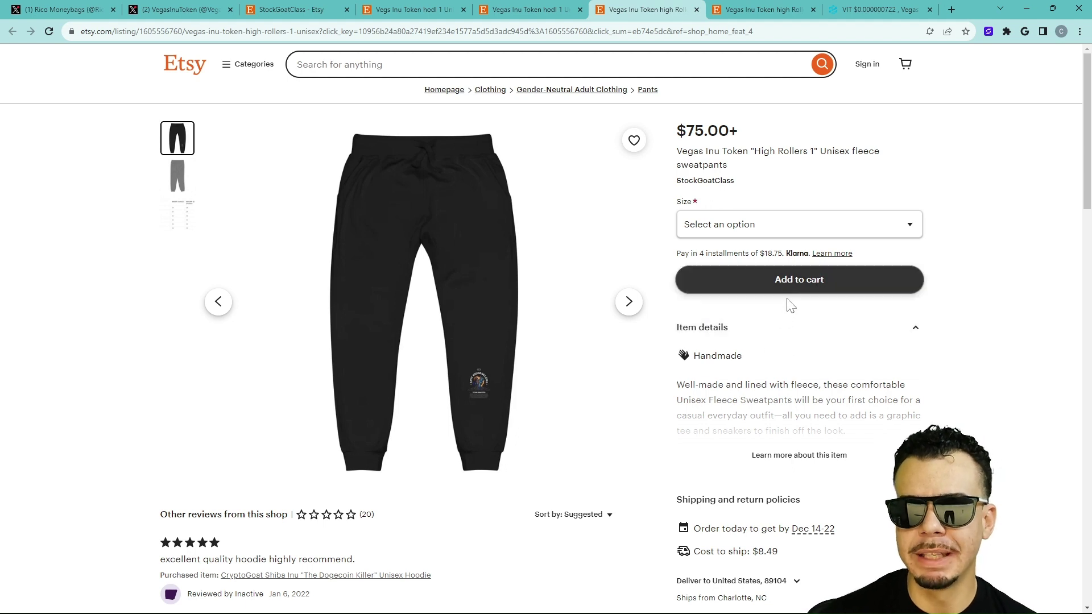
pyautogui.click(783, 8)
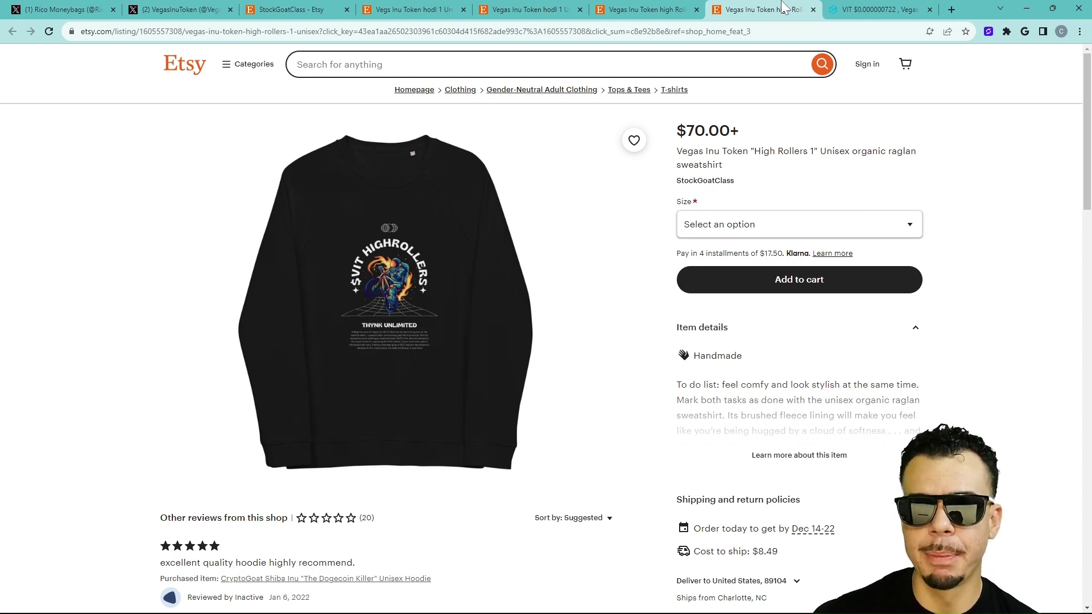
pyautogui.click(835, 10)
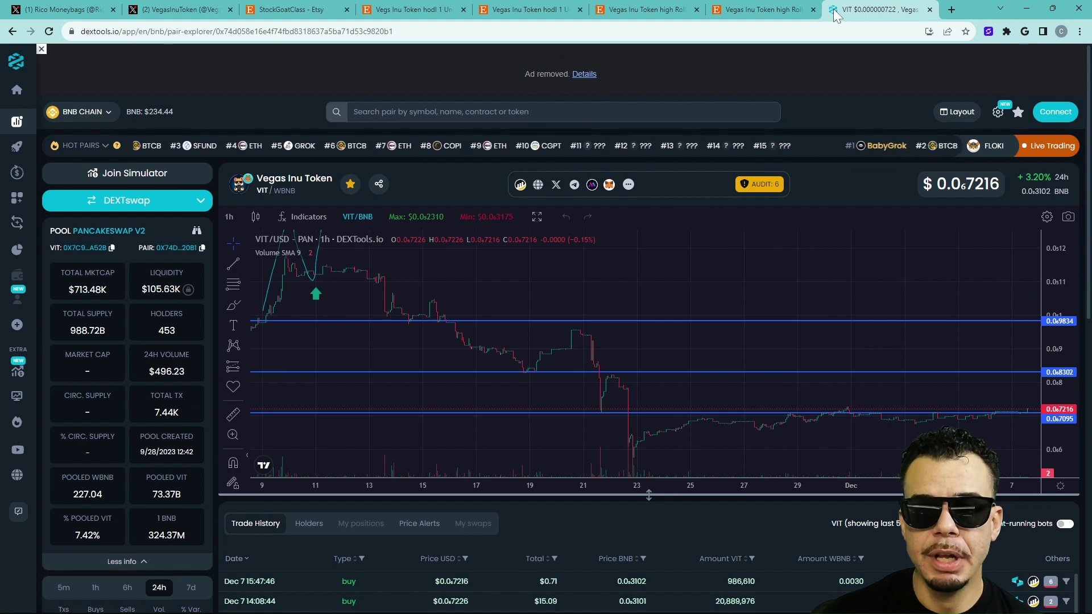
pyautogui.scroll(-2, 494, 324)
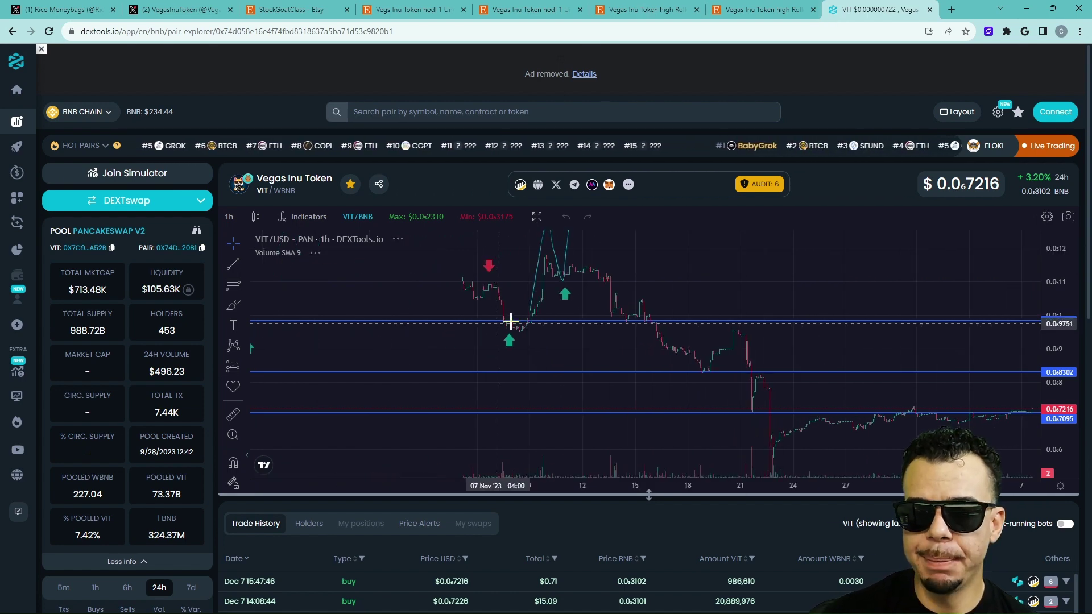
pyautogui.scroll(-1, 520, 341)
pyautogui.scroll(1, 546, 368)
pyautogui.scroll(2, 545, 367)
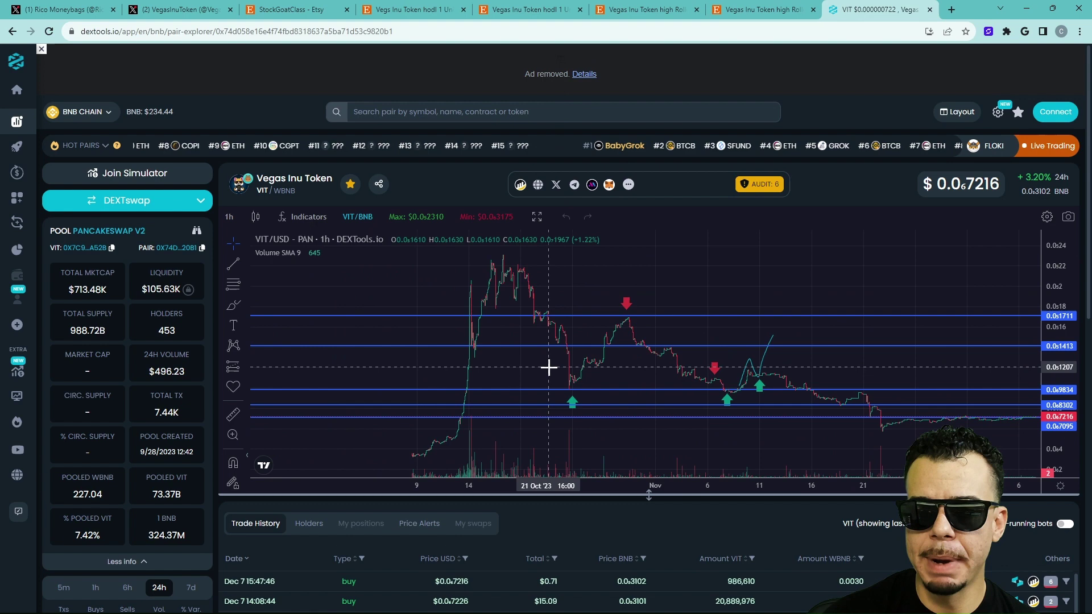
pyautogui.scroll(-2, 698, 382)
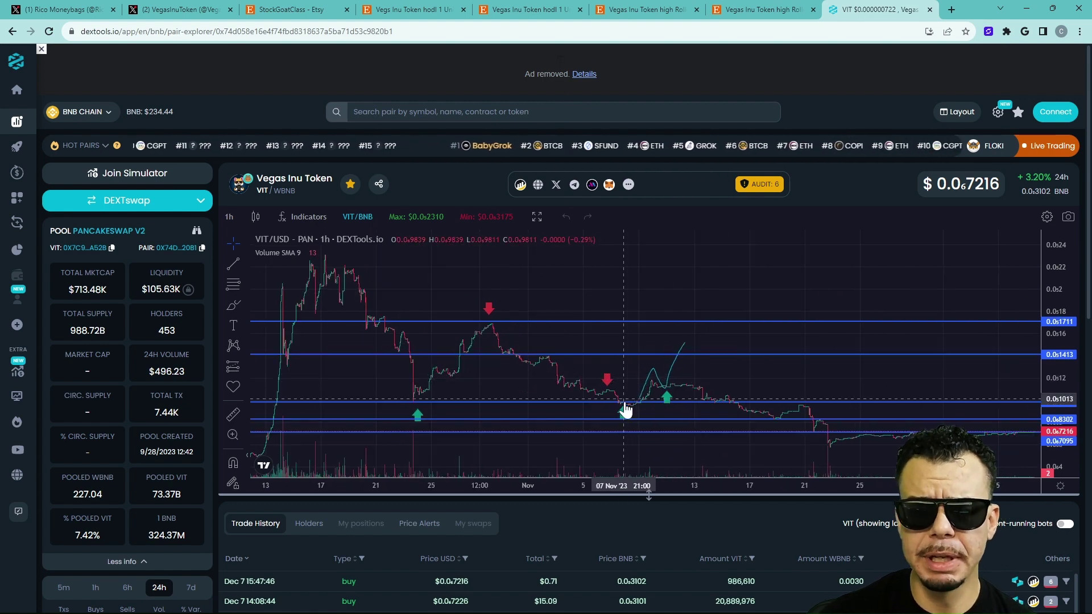
pyautogui.scroll(1, 606, 401)
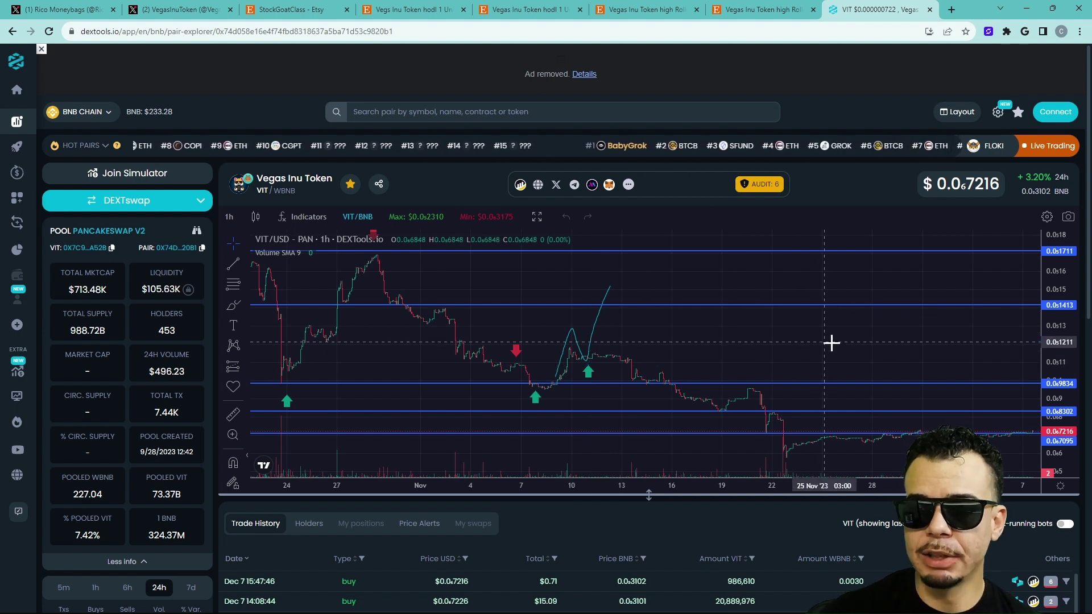
pyautogui.moveTo(832, 344); pyautogui.dragTo(632, 340)
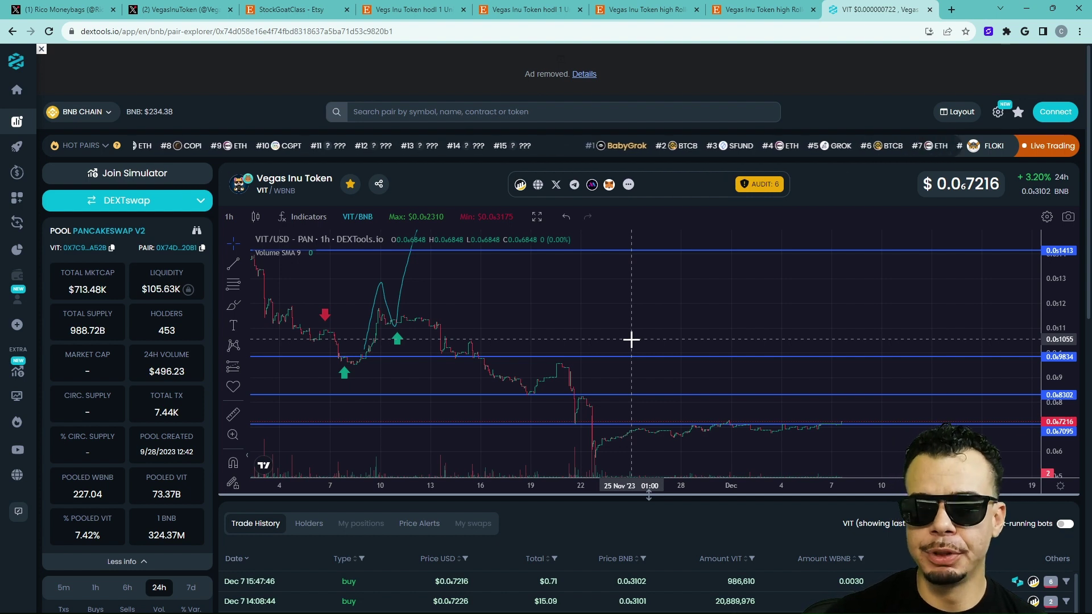
pyautogui.click(243, 265)
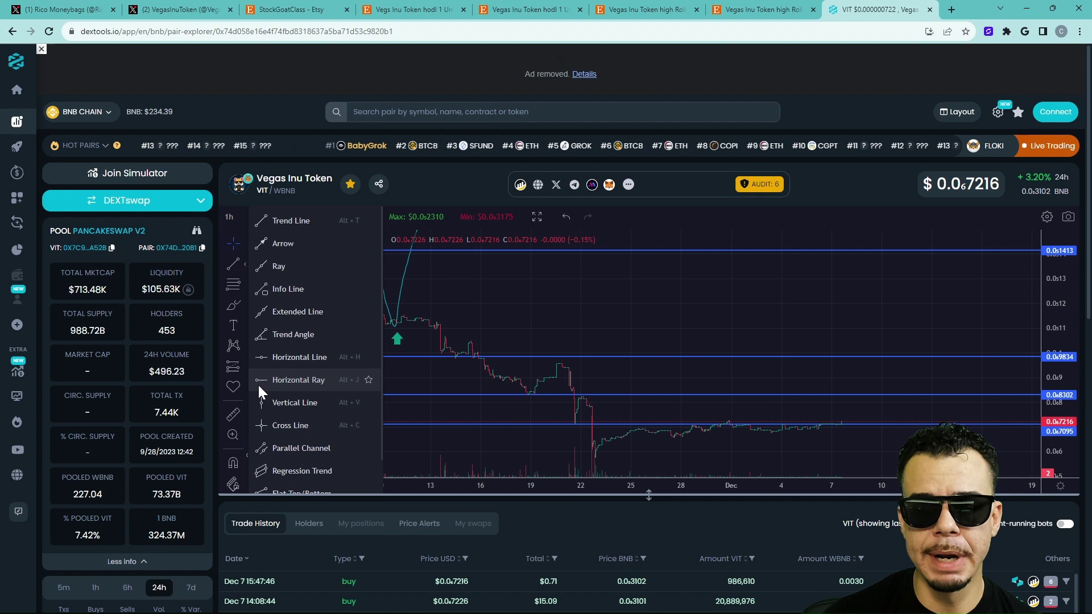
# Add horizontal support lines near $0.0₆6576 and $0.0₆5722 below the November range
pyautogui.click(309, 354)
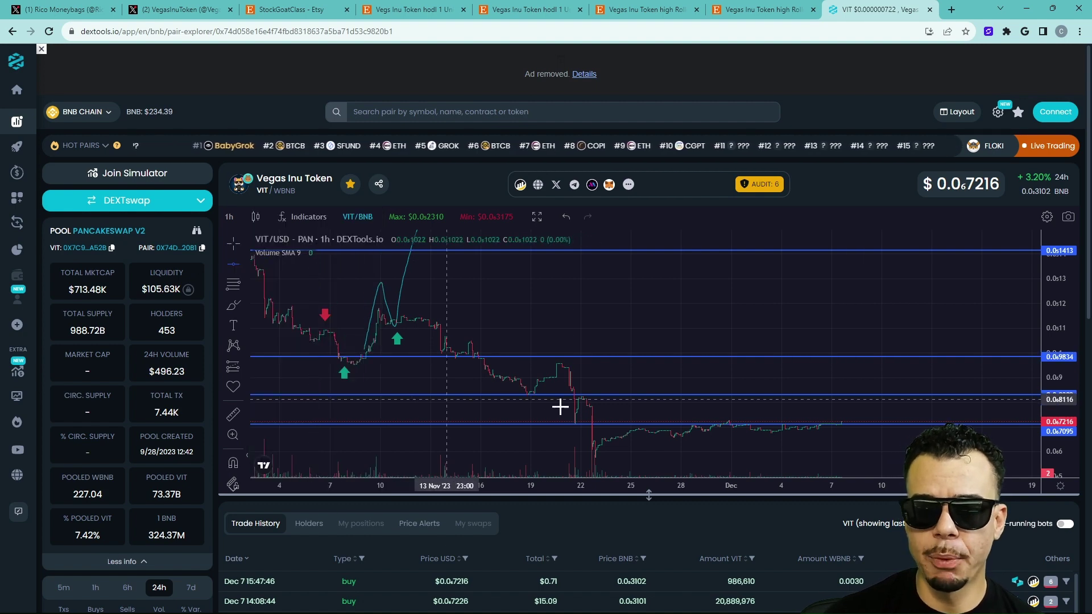
pyautogui.scroll(-2, 190, 411)
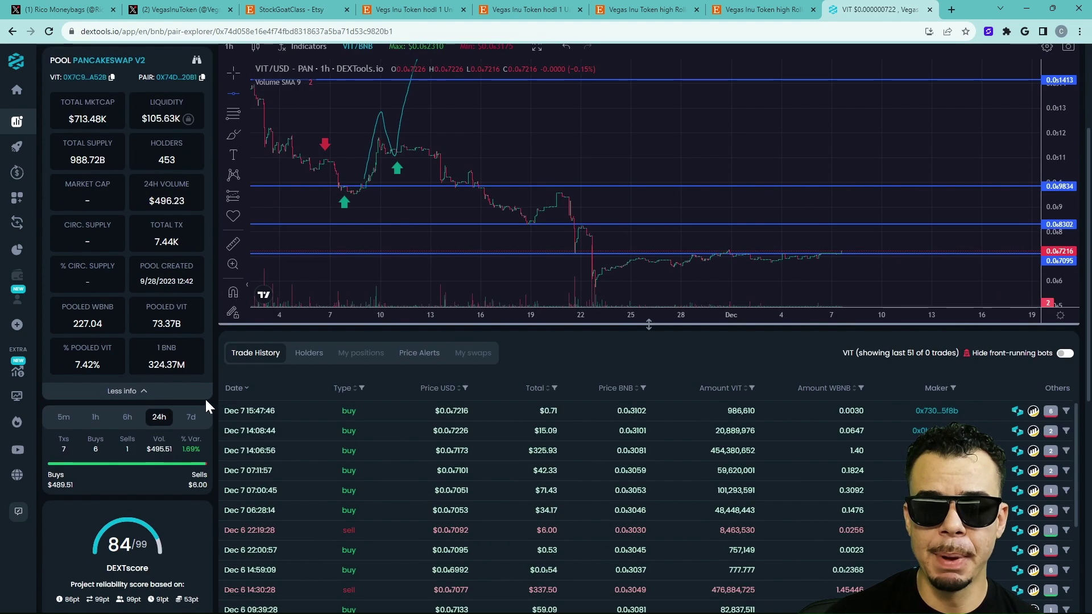
pyautogui.click(666, 288)
pyautogui.scroll(3, 653, 273)
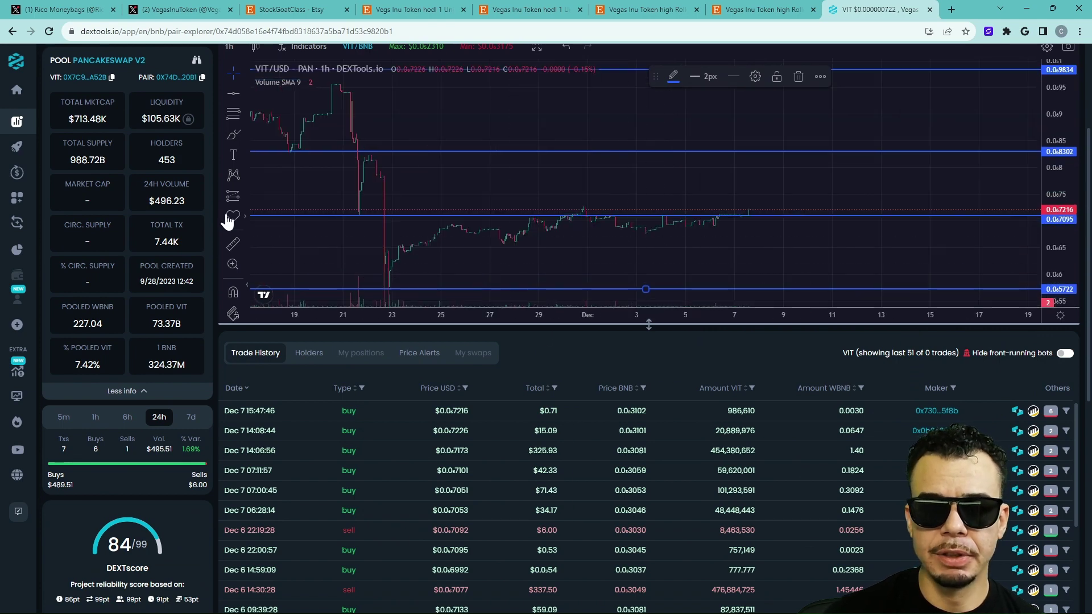
pyautogui.click(384, 146)
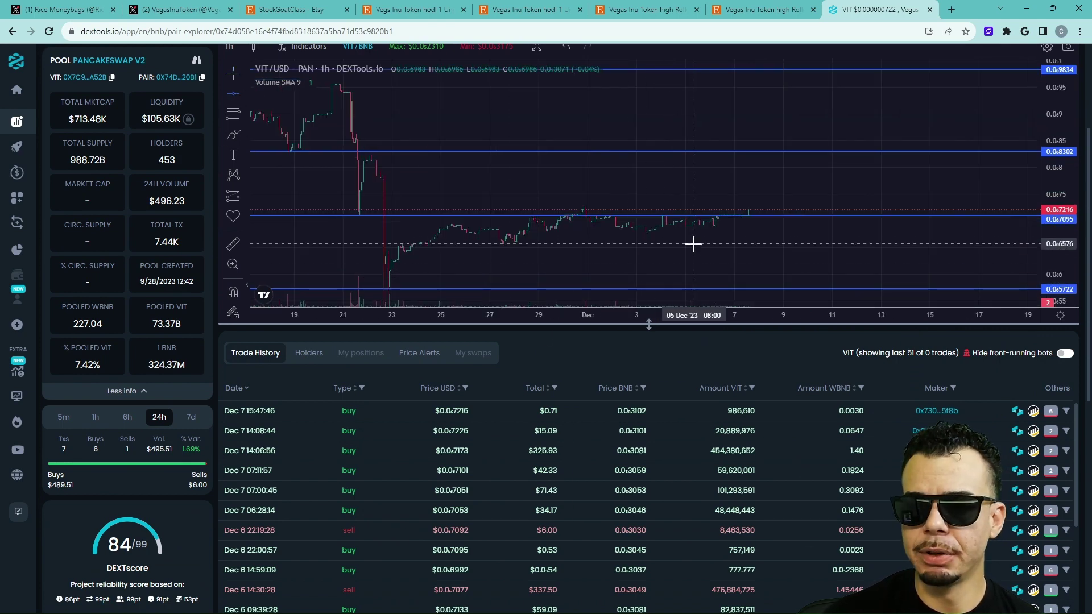
pyautogui.click(693, 244)
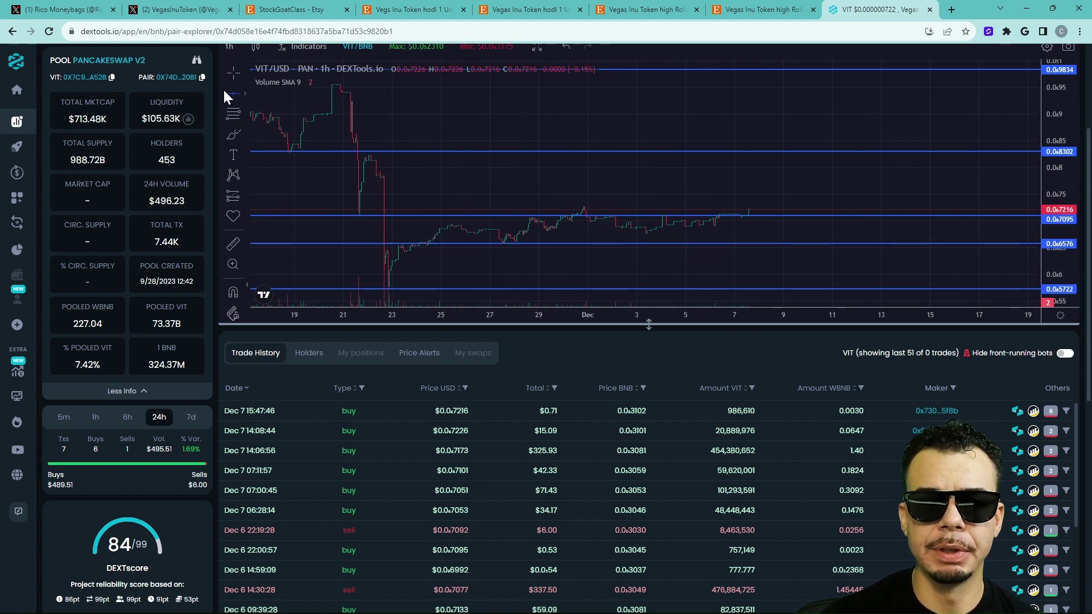
# Place two green up-arrow buy markers at the 27–28 Nov dip
pyautogui.click(246, 137)
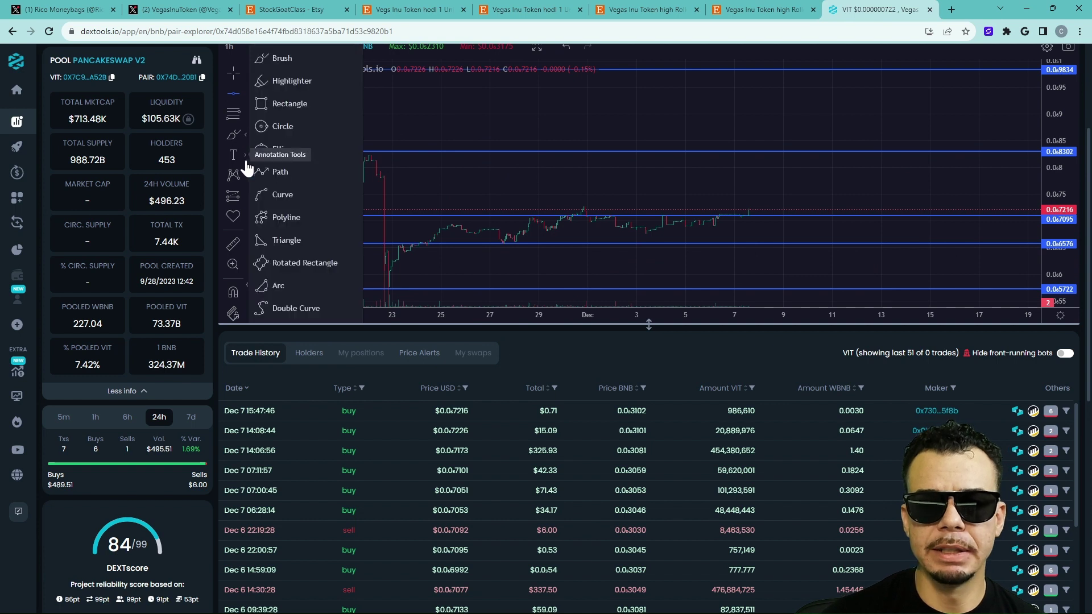
pyautogui.click(243, 166)
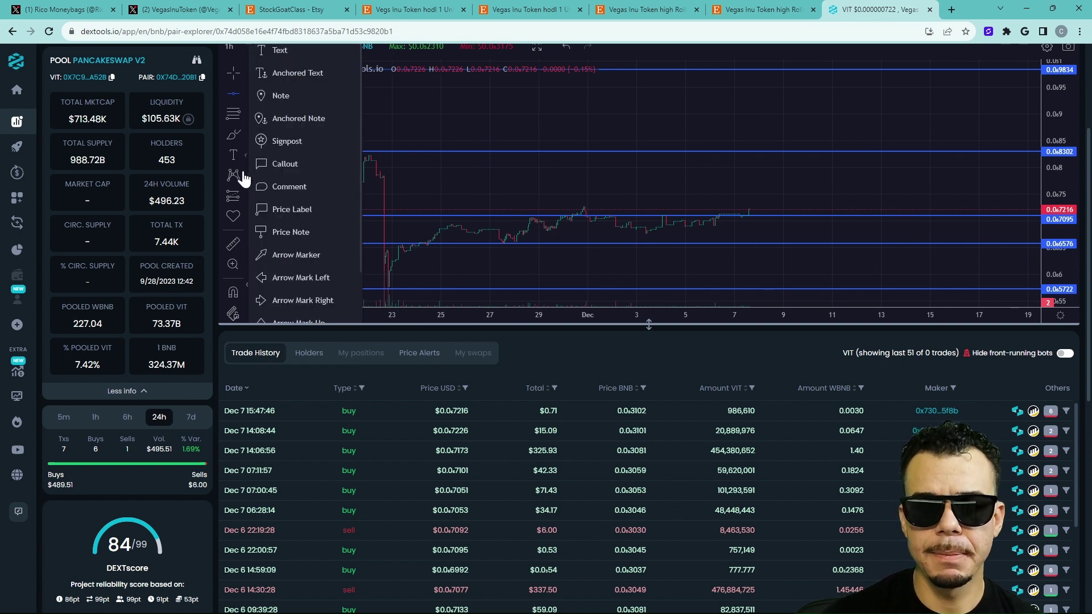
pyautogui.scroll(-1, 291, 299)
pyautogui.click(299, 260)
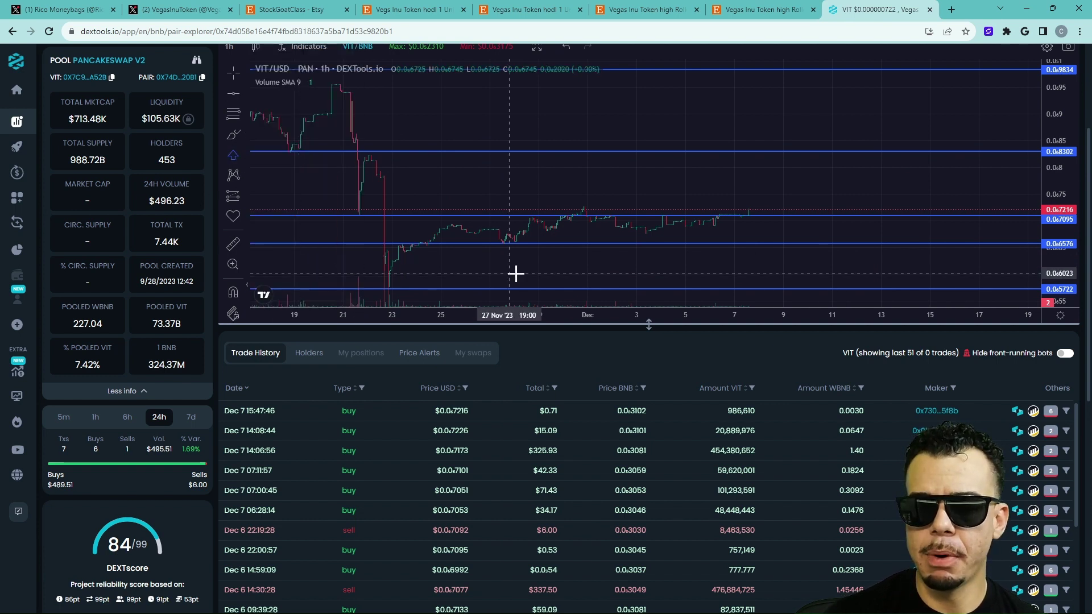
pyautogui.click(500, 257)
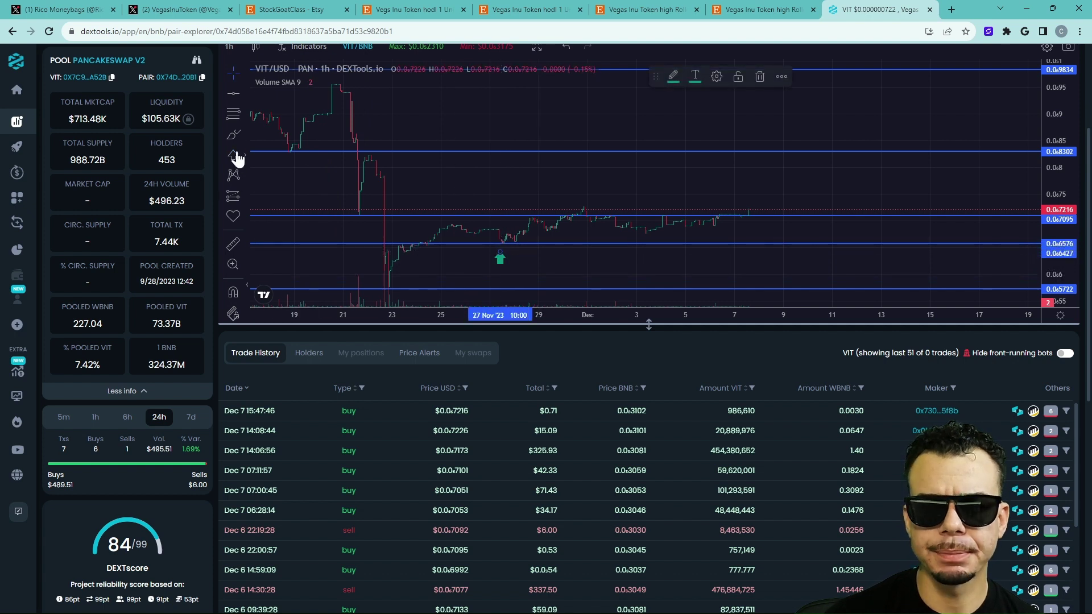
pyautogui.click(237, 159)
pyautogui.click(517, 258)
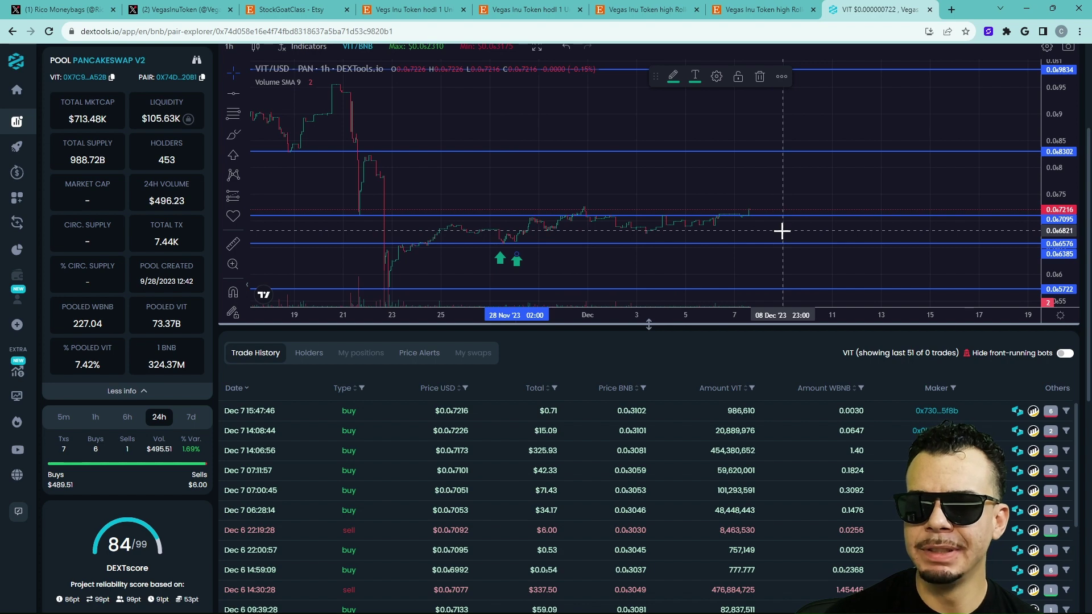
pyautogui.scroll(1, 721, 224)
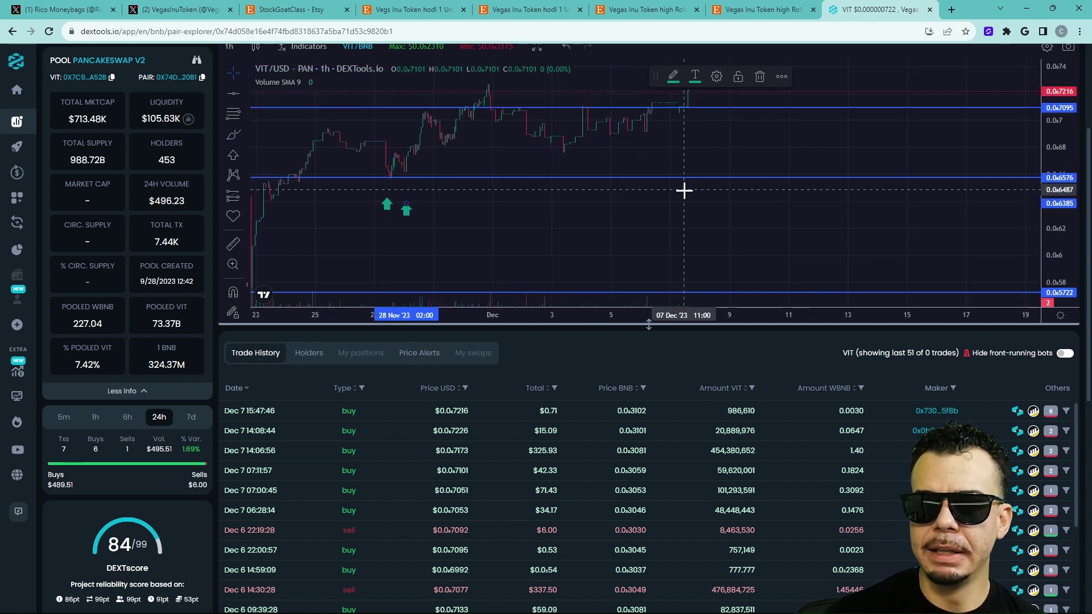
pyautogui.scroll(1, 685, 190)
pyautogui.scroll(-2, 426, 171)
pyautogui.scroll(-1, 456, 181)
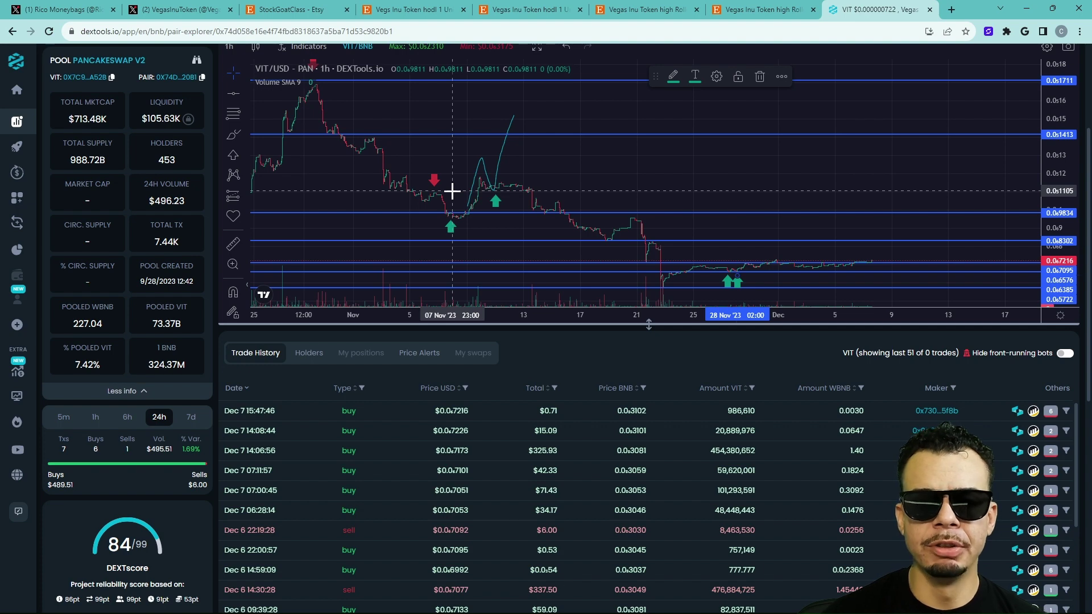
pyautogui.scroll(3, 665, 222)
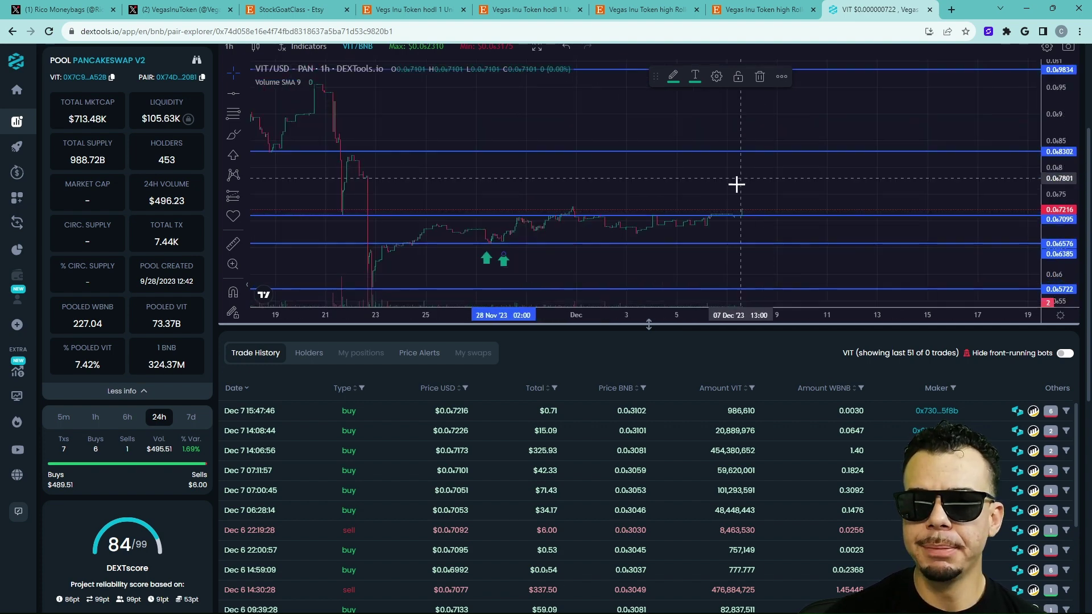
pyautogui.scroll(2, 734, 196)
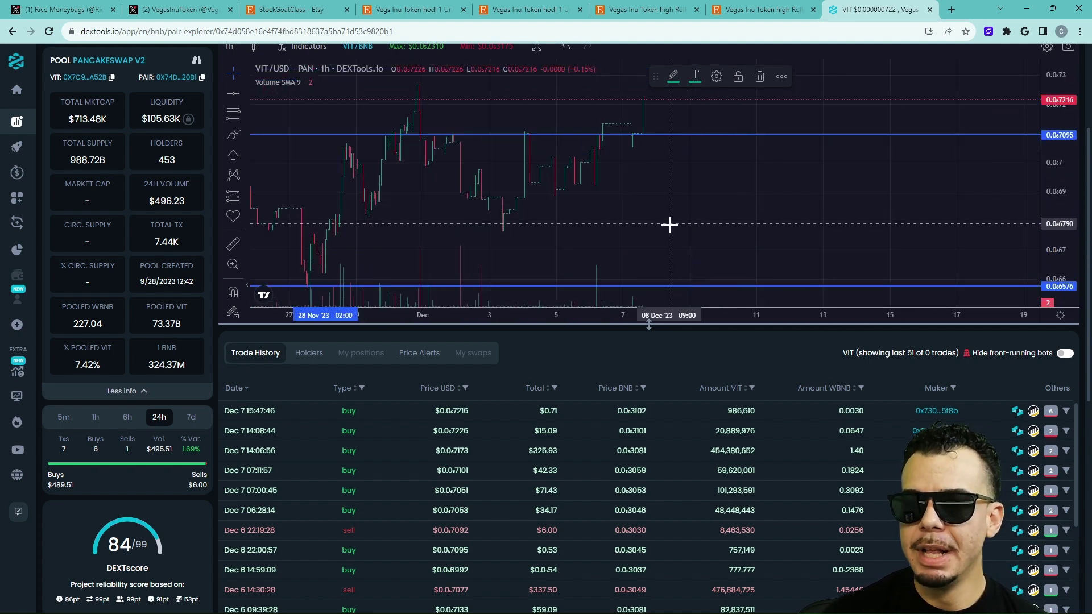
pyautogui.scroll(-2, 645, 215)
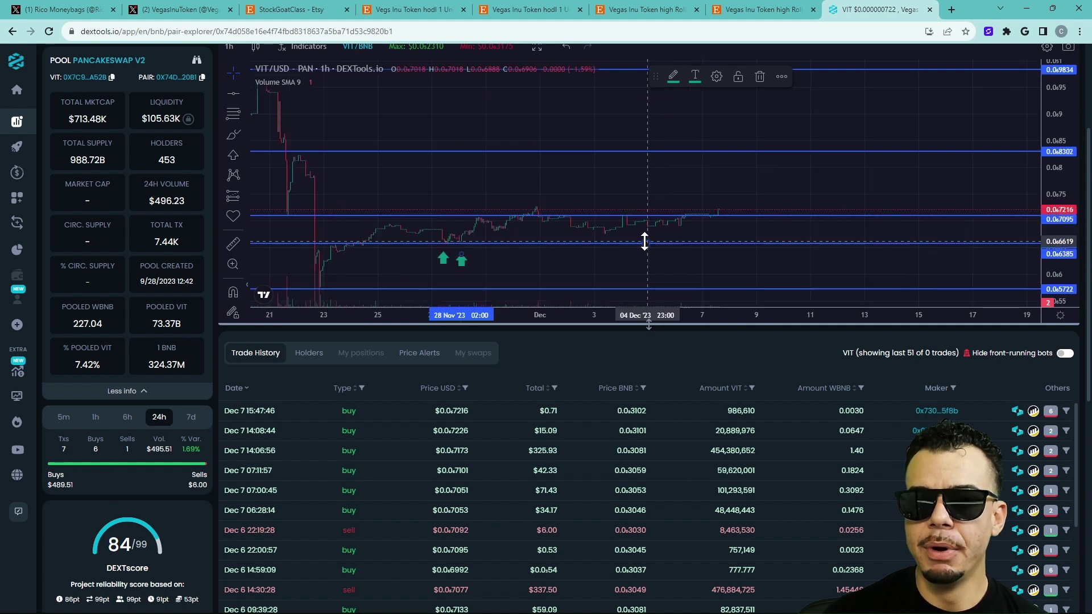
# Place five red down-arrow sell markers along the range highs, 28 Nov to Dec 6
pyautogui.click(244, 161)
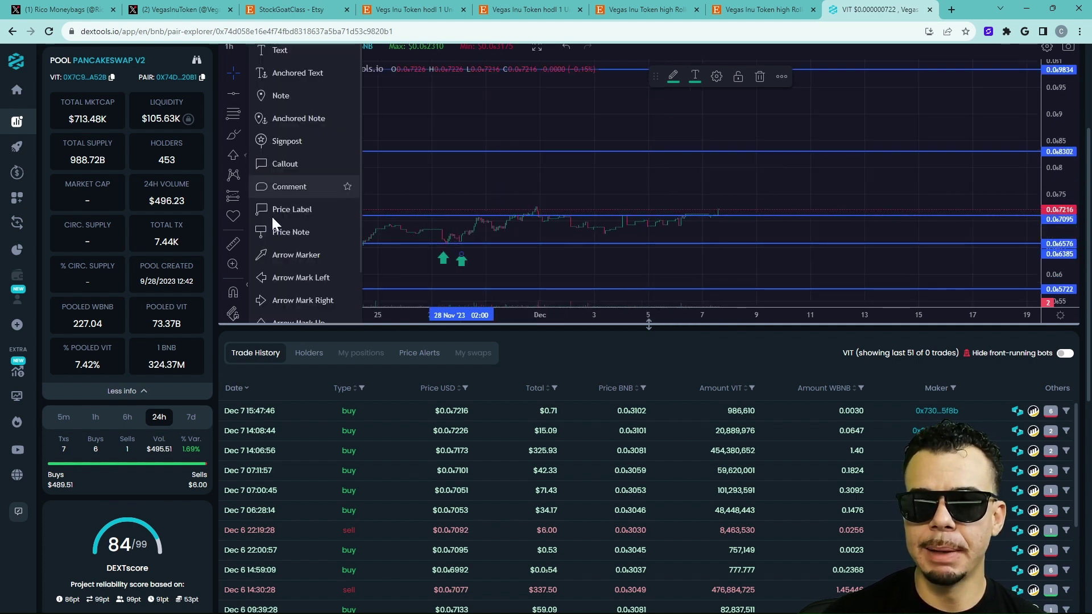
pyautogui.scroll(-2, 287, 286)
pyautogui.click(290, 282)
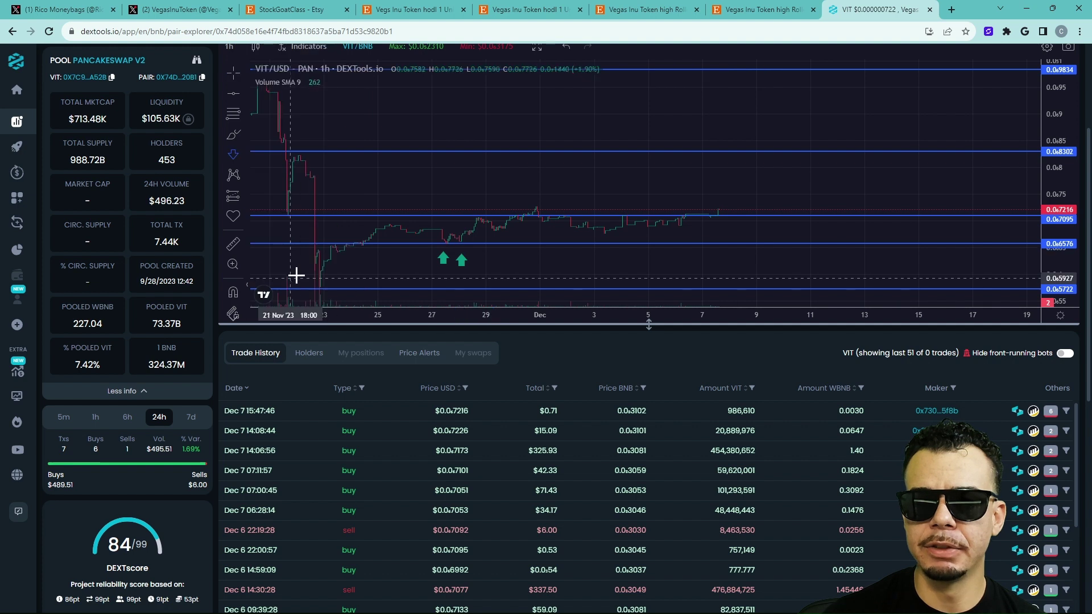
pyautogui.click(479, 198)
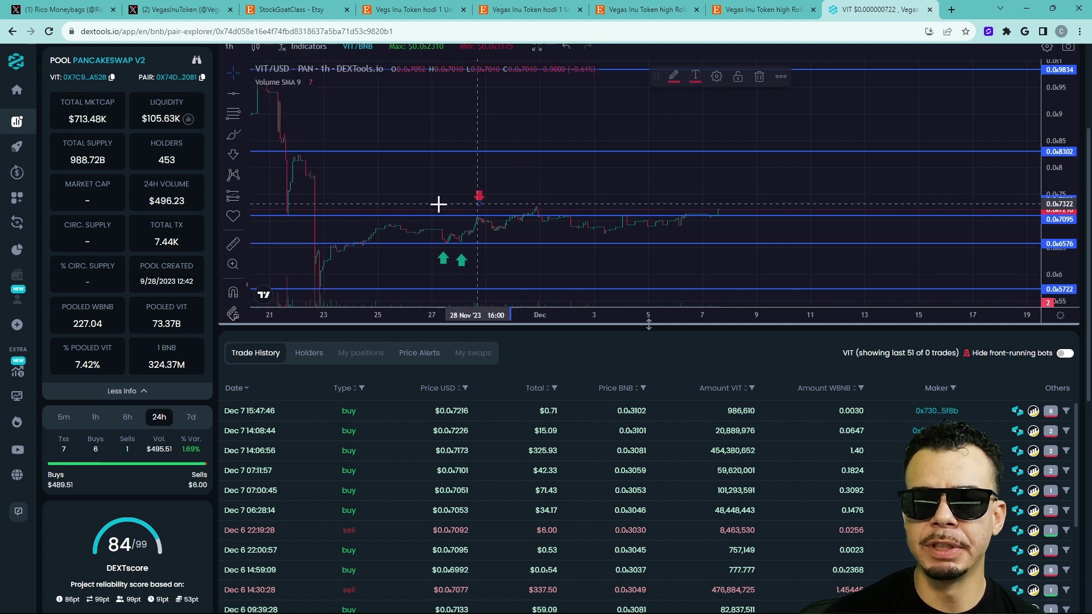
pyautogui.click(240, 162)
pyautogui.click(529, 196)
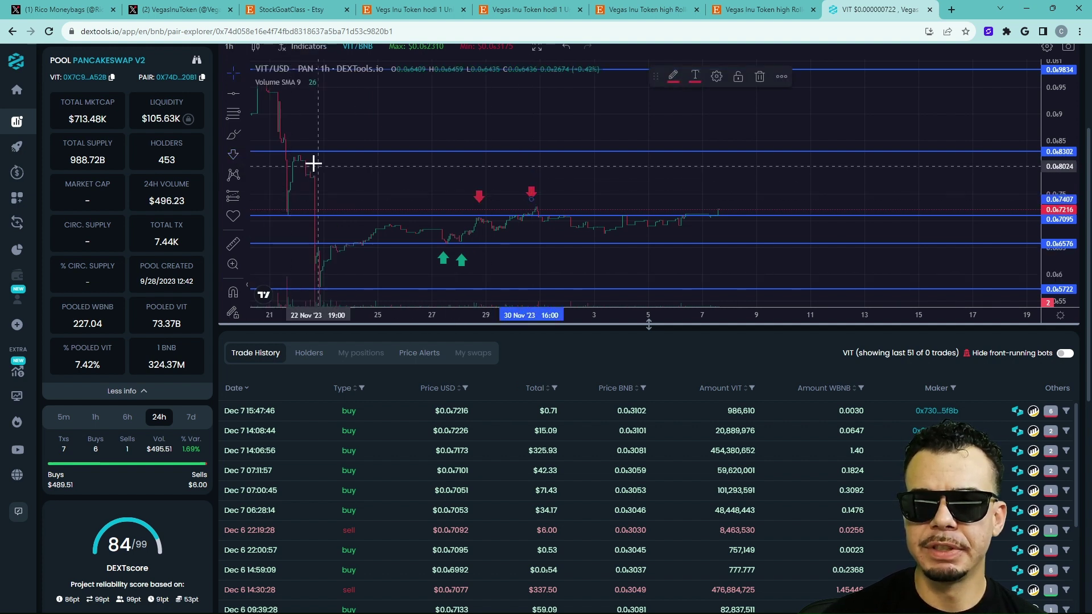
pyautogui.click(241, 161)
pyautogui.click(563, 209)
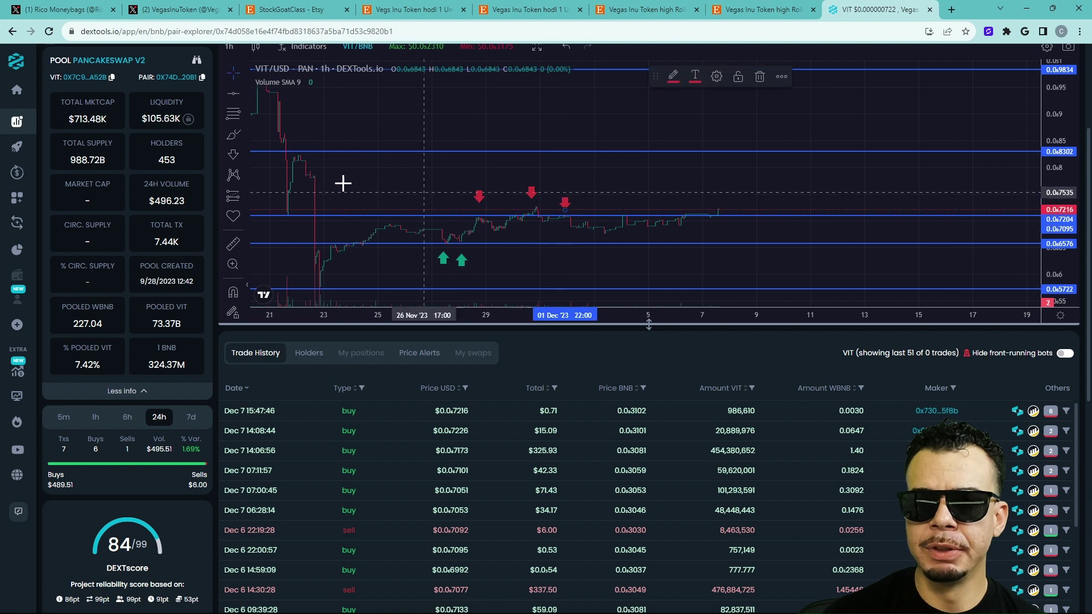
pyautogui.click(238, 163)
pyautogui.click(624, 207)
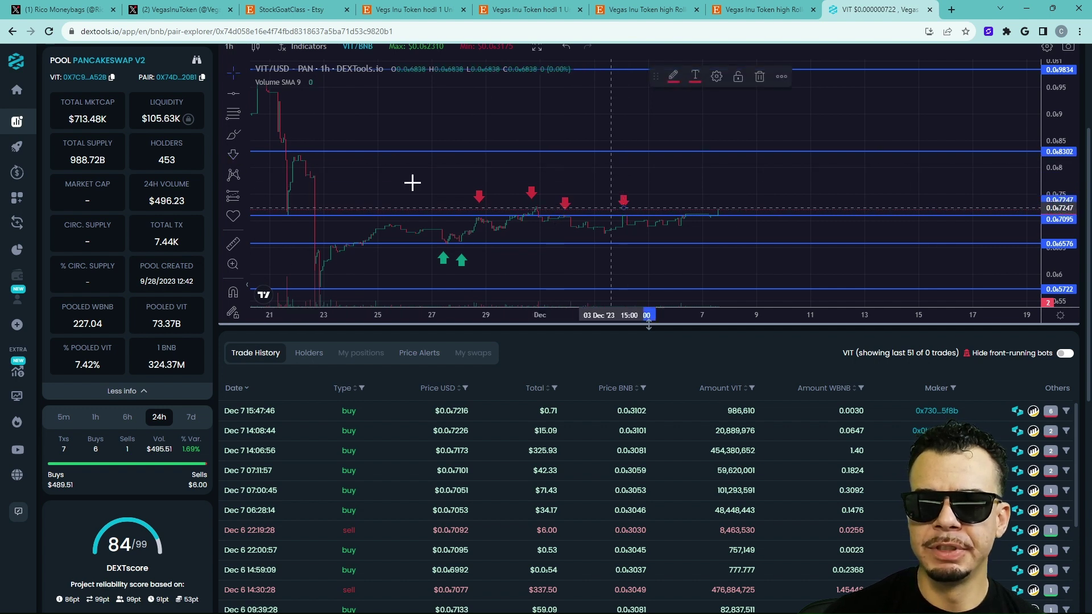
pyautogui.click(239, 162)
pyautogui.click(688, 208)
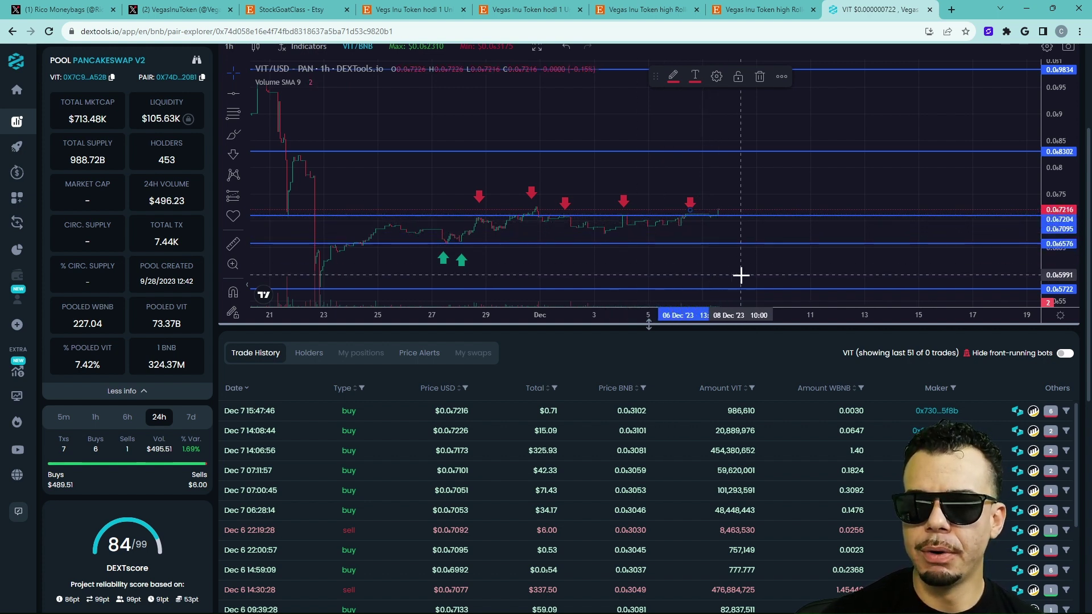
# Brush a rising curve from the last candle toward the $0.0₆8302 resistance
pyautogui.click(236, 138)
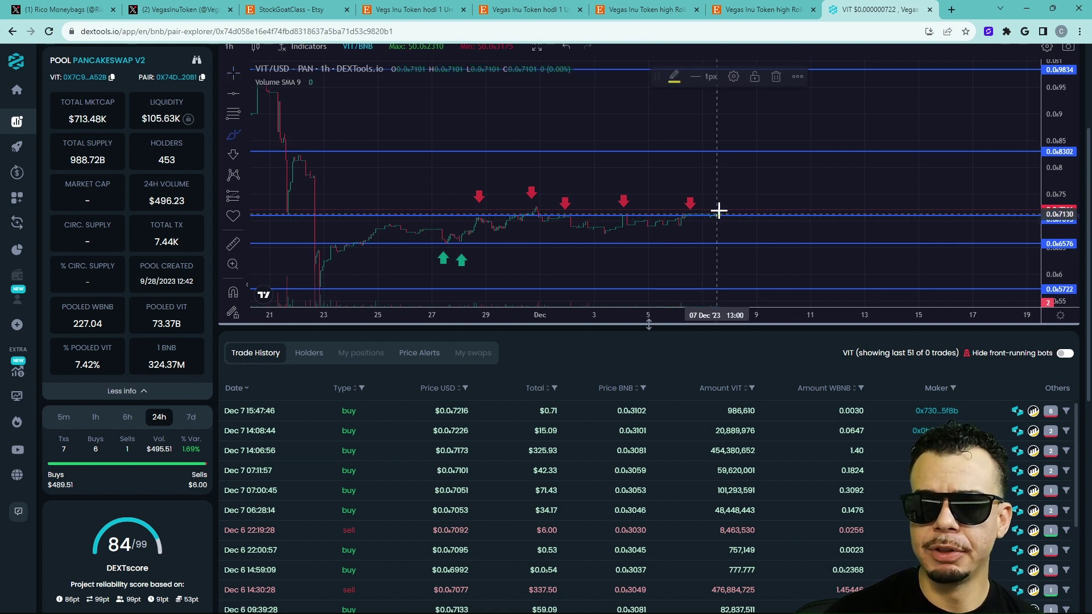
pyautogui.moveTo(716, 214)
pyautogui.mouseDown()
pyautogui.moveTo(742, 215)
pyautogui.moveTo(766, 157)
pyautogui.mouseUp()
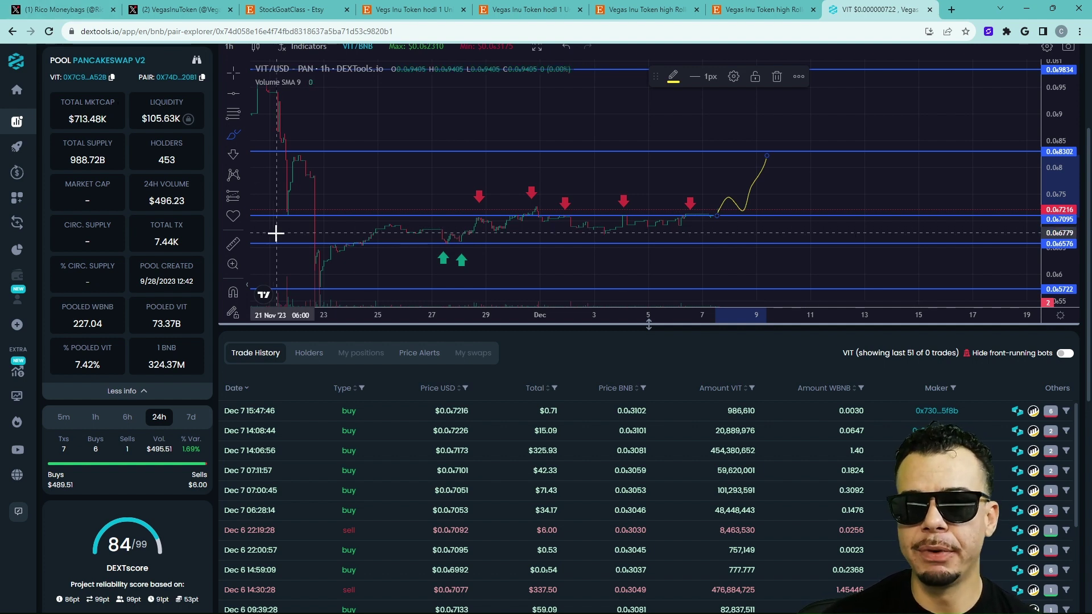
pyautogui.moveTo(821, 182); pyautogui.dragTo(750, 183)
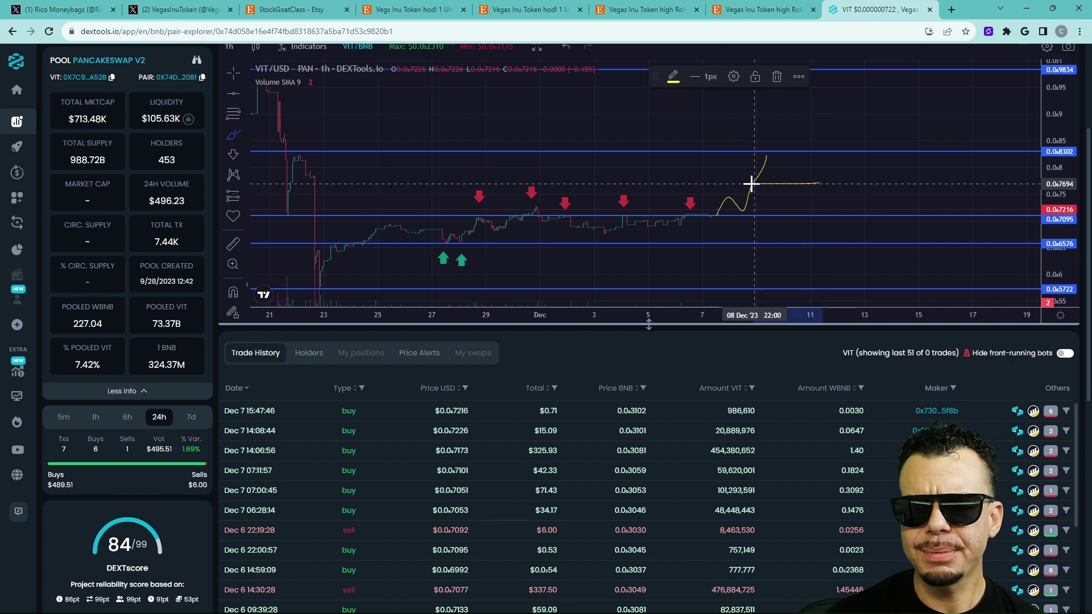
pyautogui.click(776, 77)
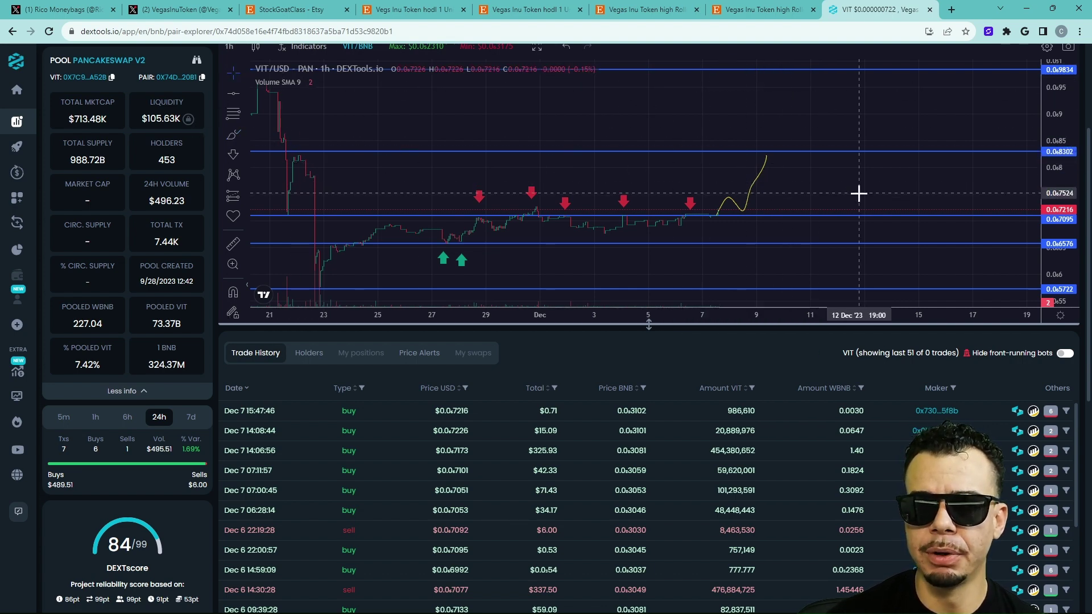
pyautogui.moveTo(858, 190); pyautogui.dragTo(824, 193)
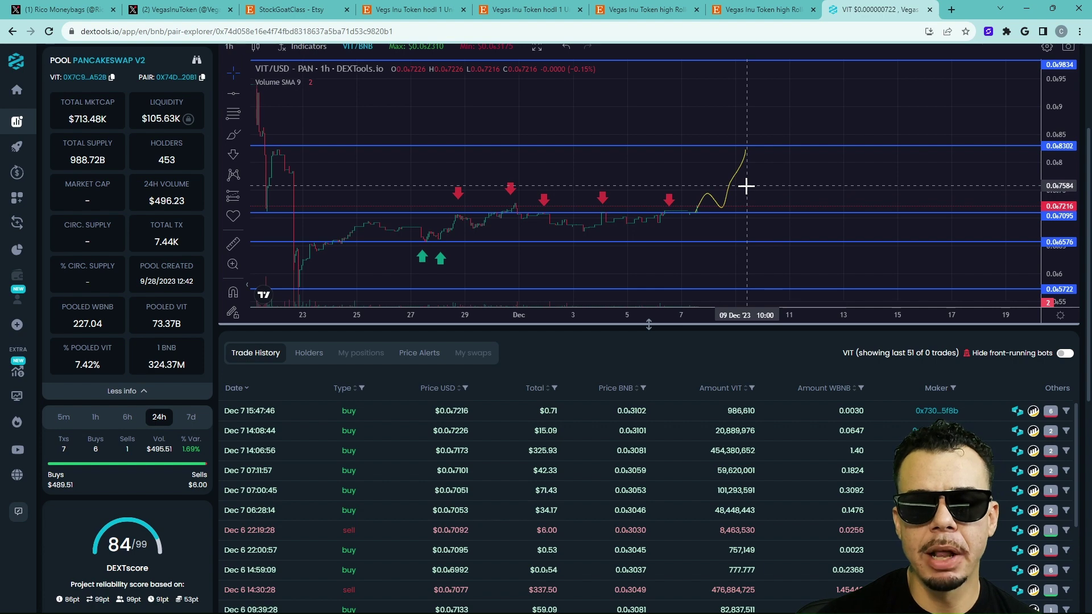
pyautogui.scroll(-3, 743, 131)
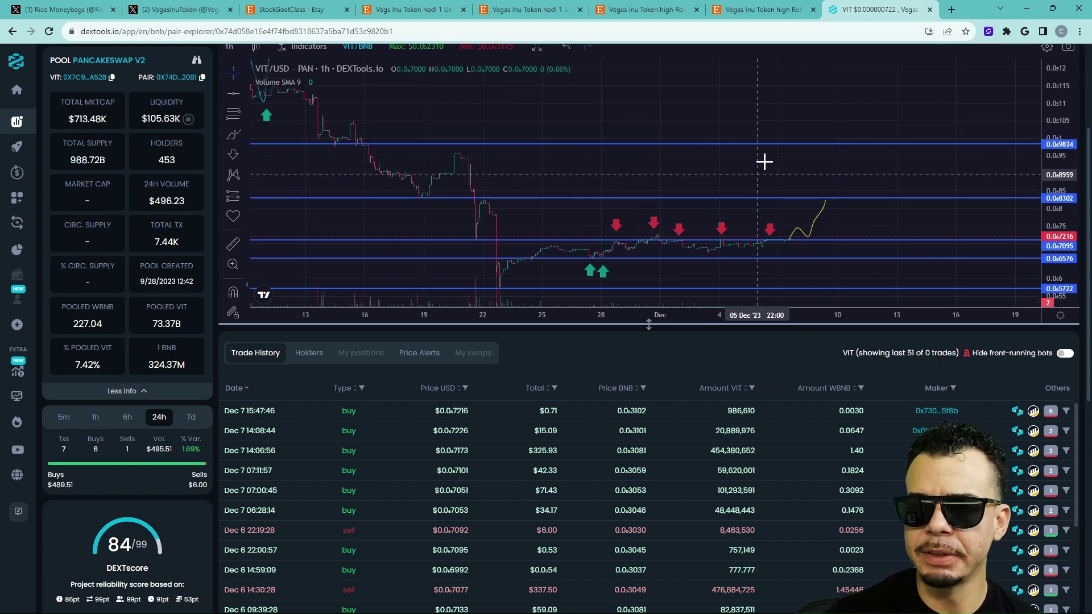
# Brush a wavy climb past $0.0₆8302, peaking near $0.0₆1077 around 15 December
pyautogui.click(233, 135)
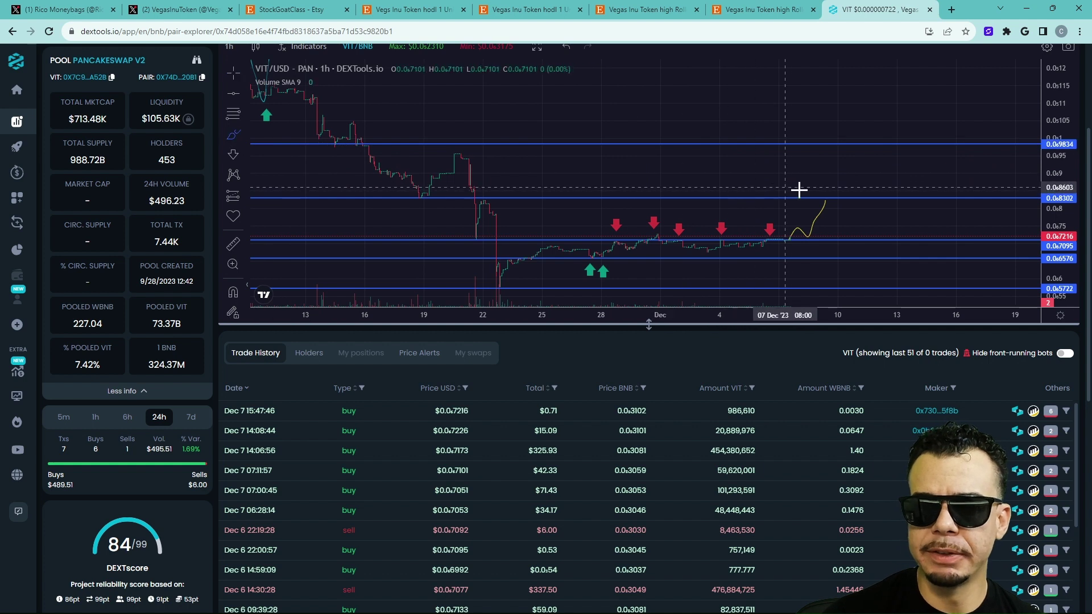
pyautogui.moveTo(829, 190)
pyautogui.mouseDown()
pyautogui.moveTo(861, 169)
pyautogui.moveTo(909, 192)
pyautogui.moveTo(930, 110)
pyautogui.moveTo(944, 141)
pyautogui.moveTo(952, 111)
pyautogui.mouseUp()
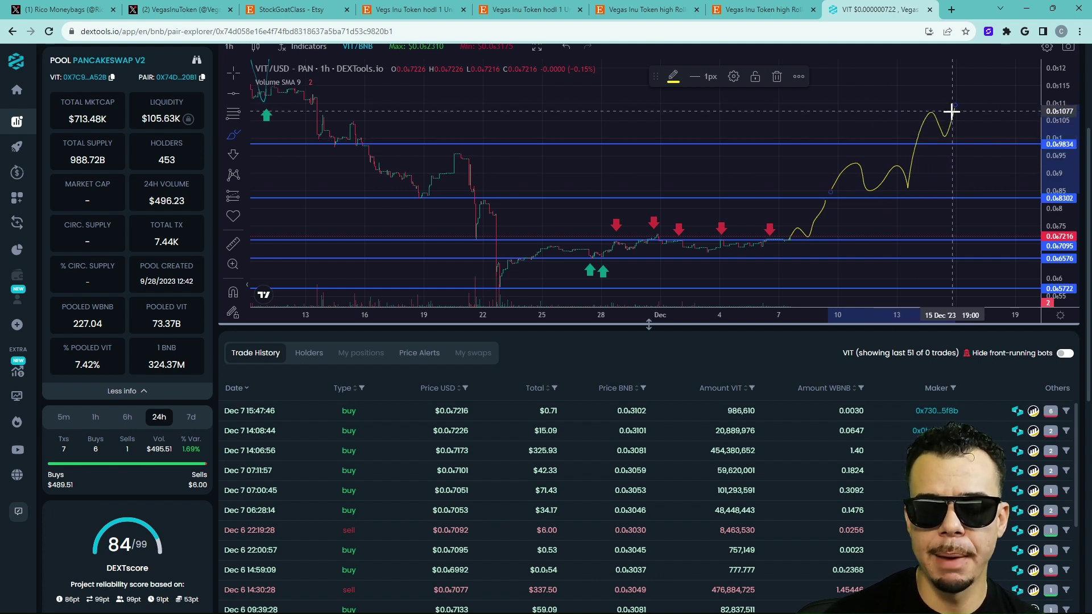